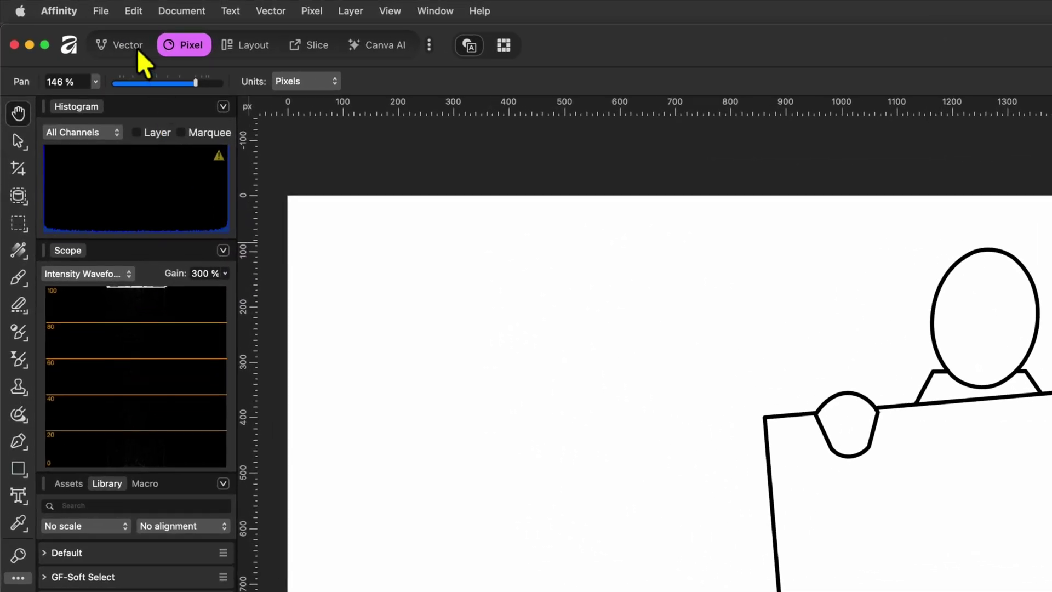
- Add a new empty pixel layer above the poster drawing
left_click(137, 48)
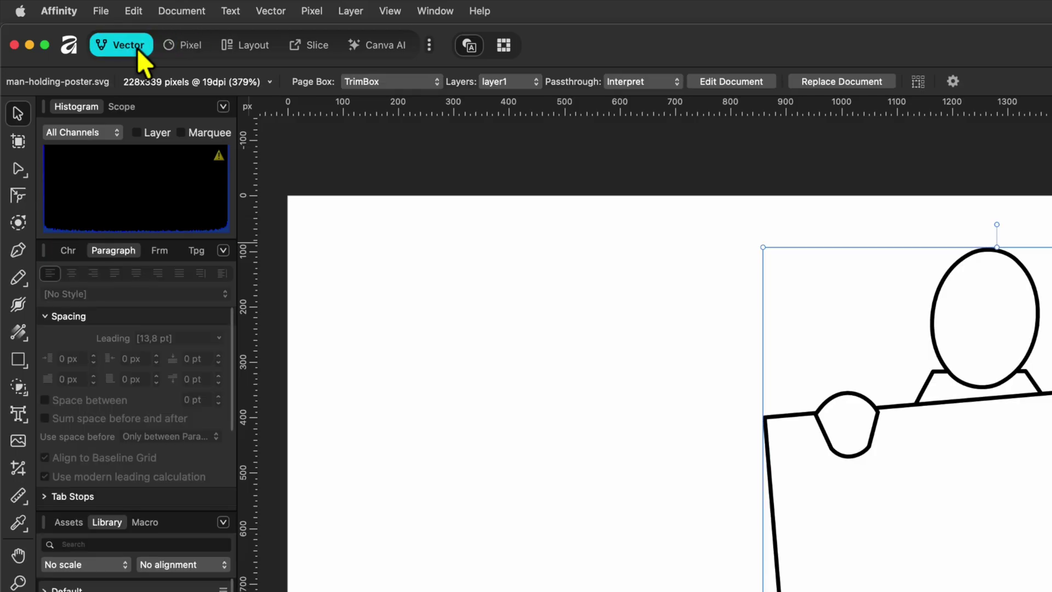
left_click(179, 47)
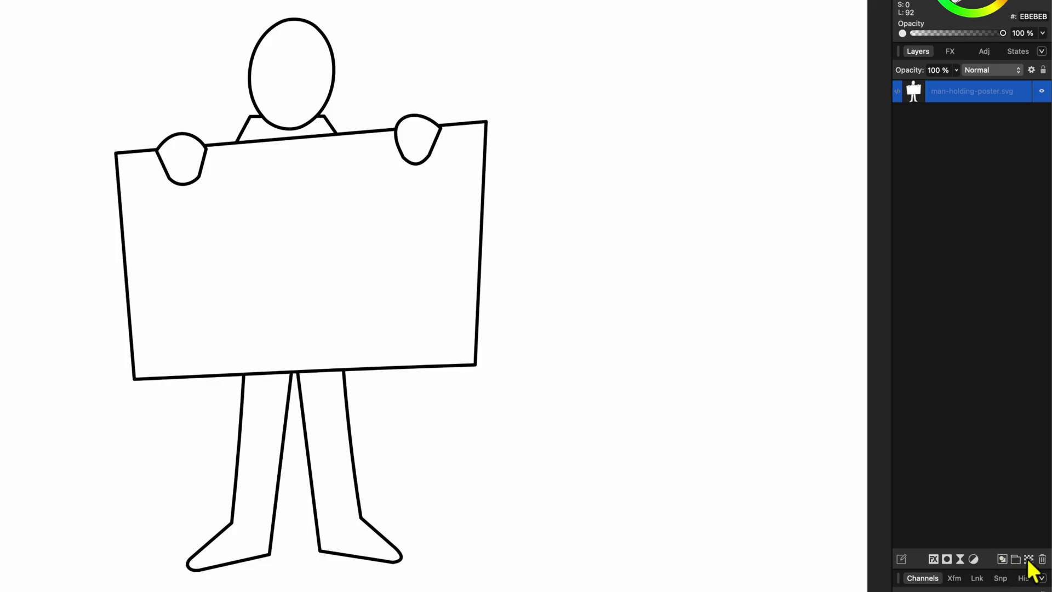
left_click(1028, 560)
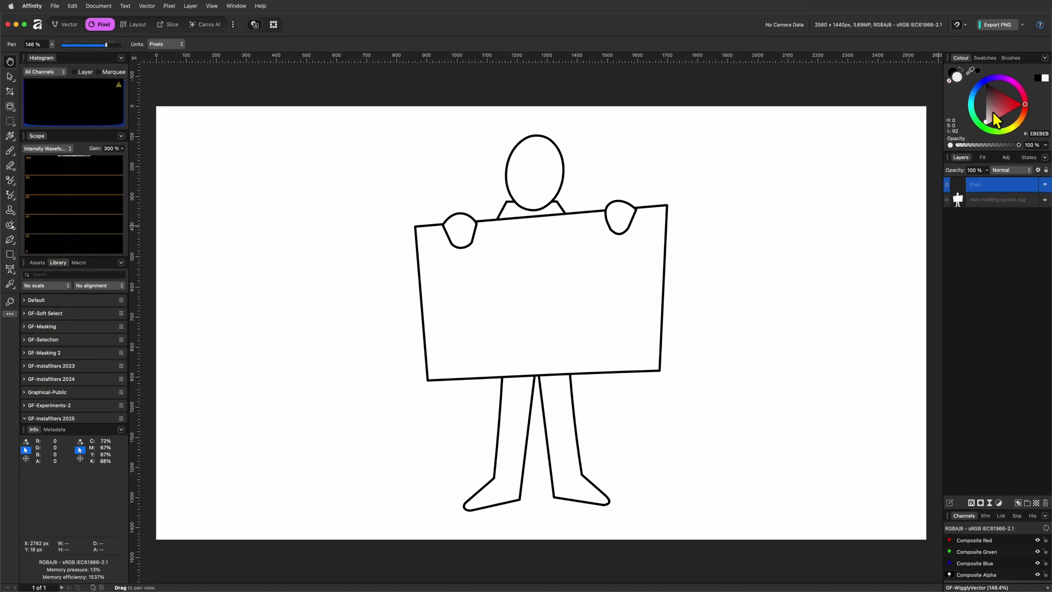
- Fill the new layer with mid grey #B3B3B3 using Fill with Foreground Colour
left_click_drag(992, 114, 986, 112)
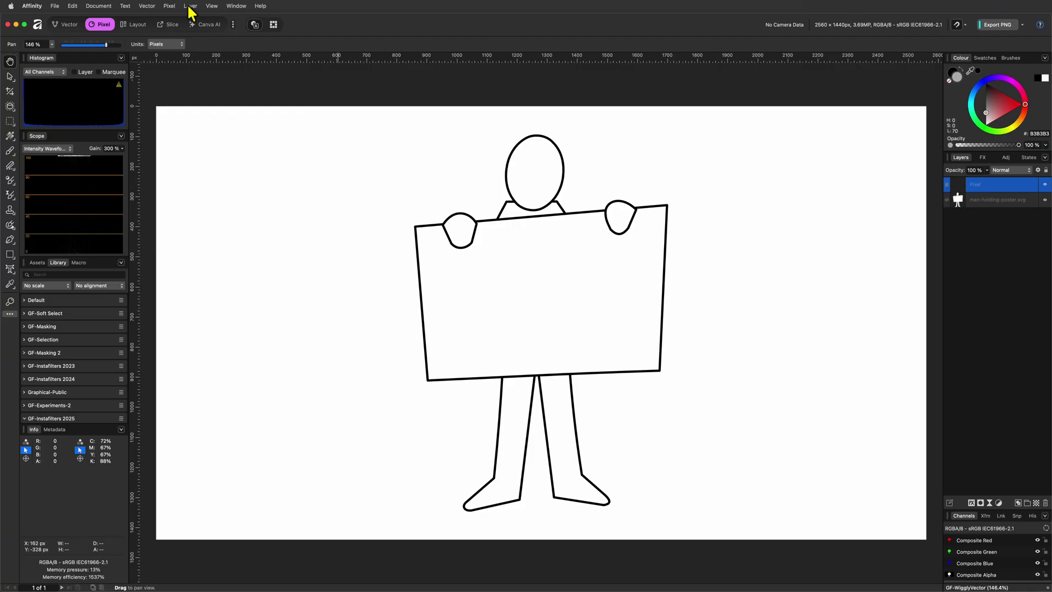
left_click(170, 7)
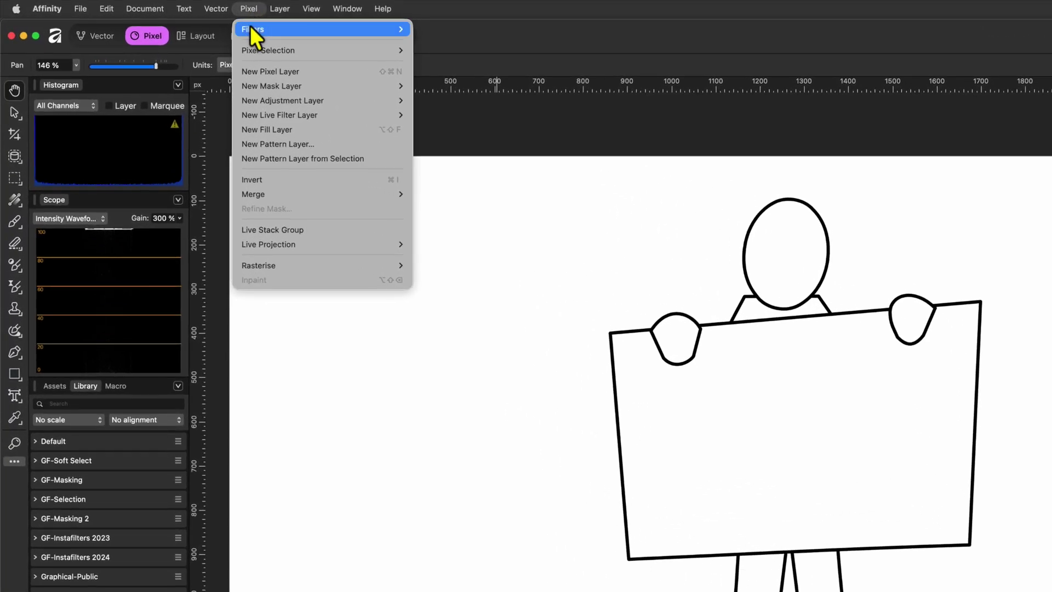
mouse_move(253, 32)
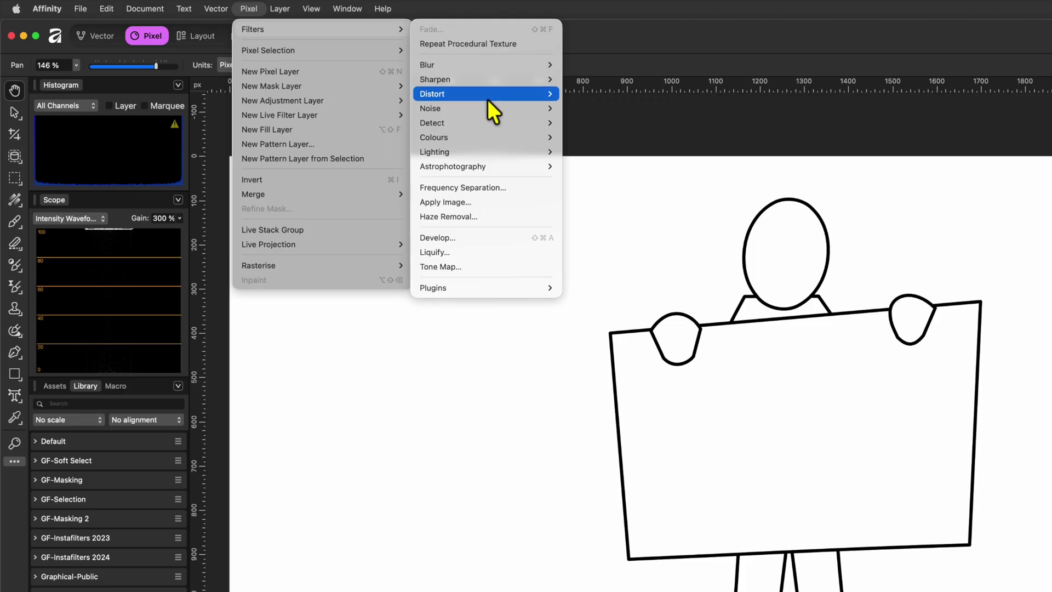
mouse_move(484, 137)
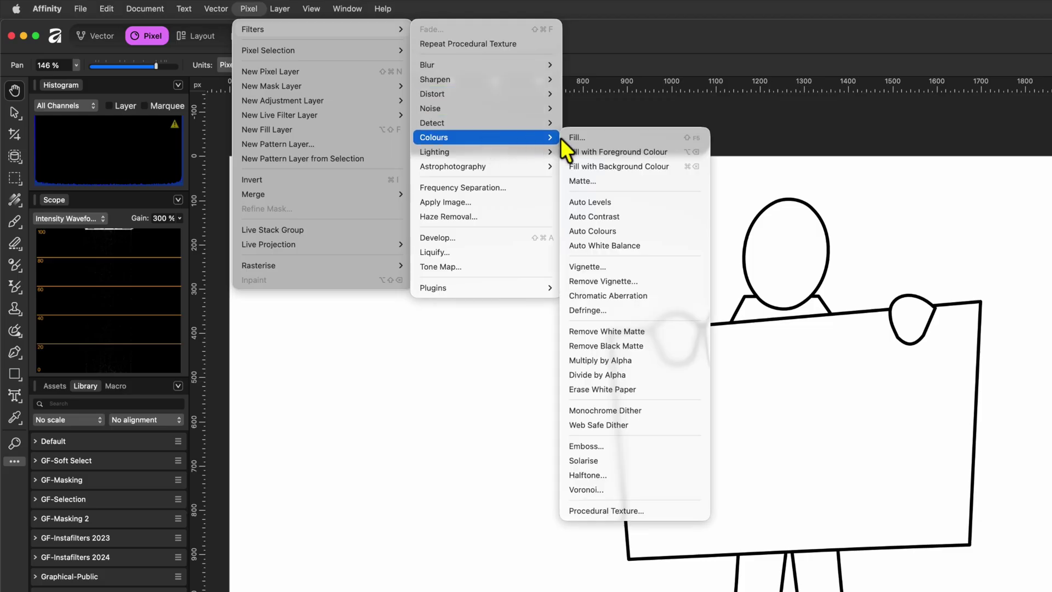
left_click(610, 156)
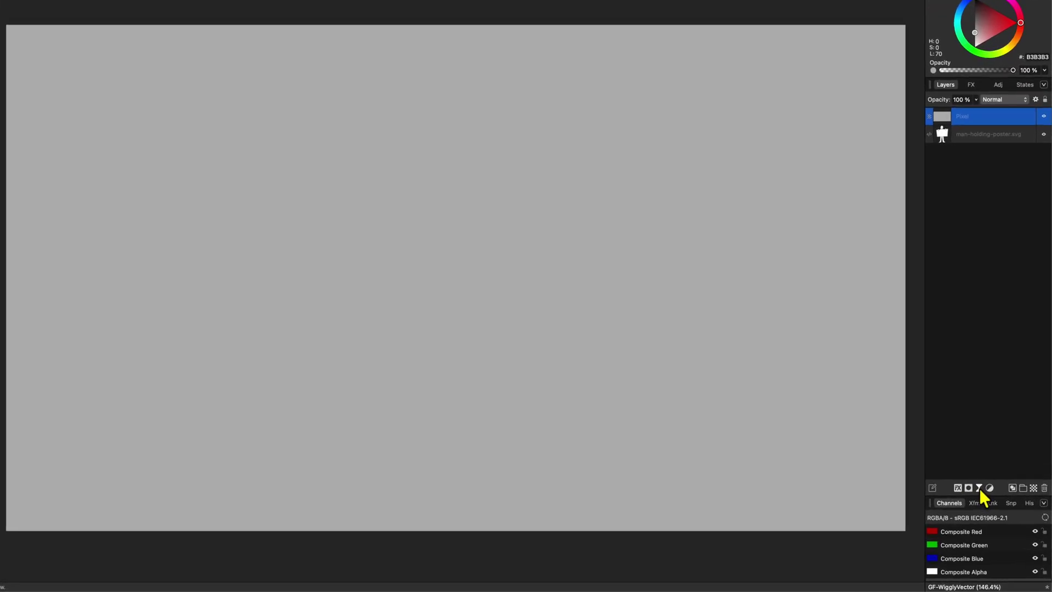
- Add a Live Procedural Texture filter using the Perlin Noise preset
left_click(989, 503)
scroll(963, 469, "down", 15)
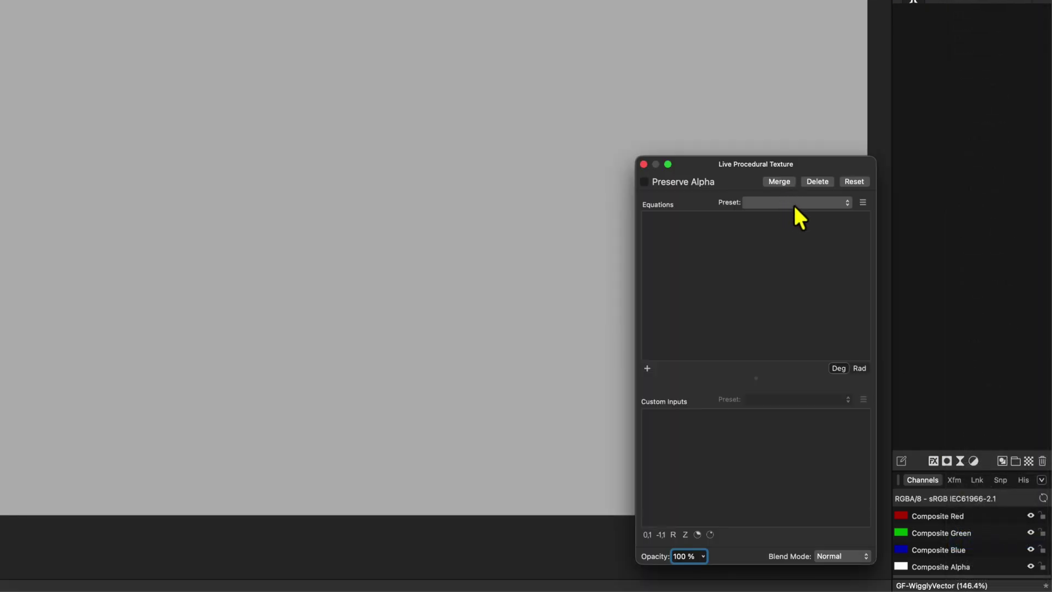
left_click(793, 202)
scroll(800, 315, "down", 5)
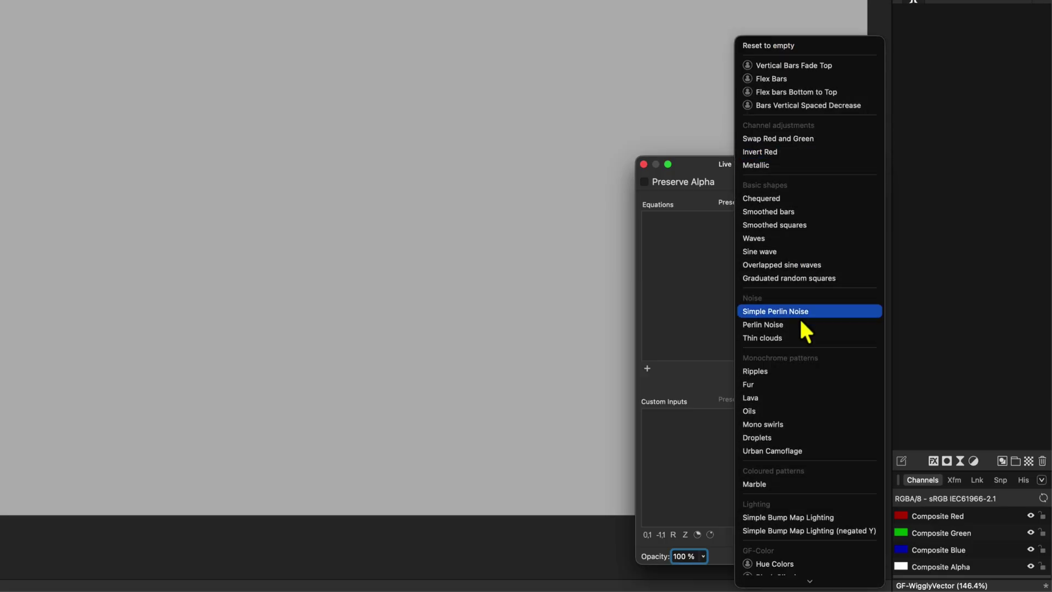
left_click(800, 323)
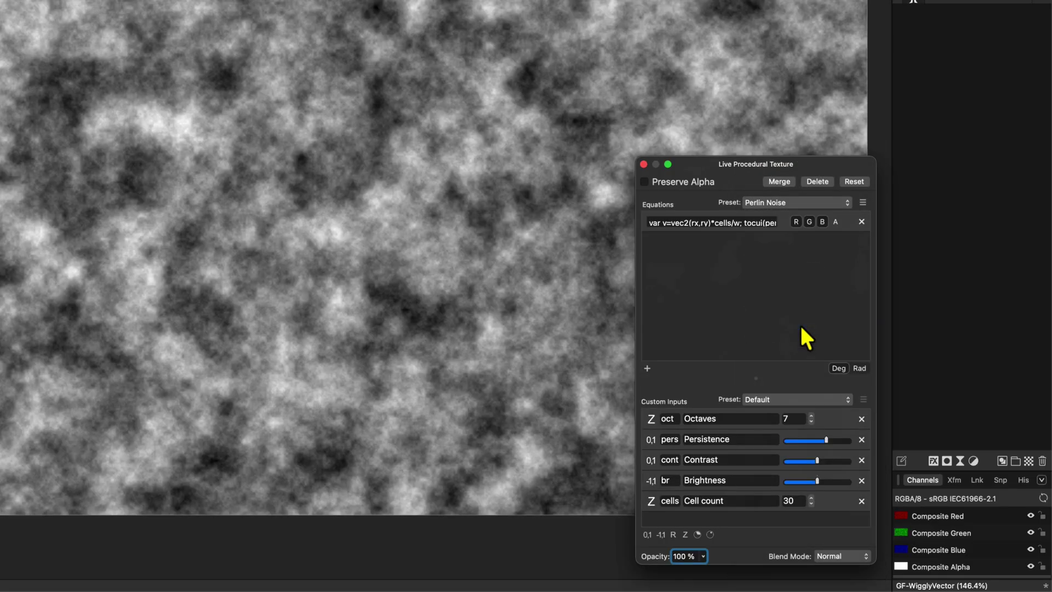
- Set Octaves to 16, lower Persistence, Contrast and Brightness, and set Cell count to 66
double_click(798, 423)
type("16")
key("Return")
left_click_drag(826, 440, 816, 441)
left_click_drag(817, 460, 802, 460)
left_click_drag(817, 481, 807, 481)
double_click(794, 500)
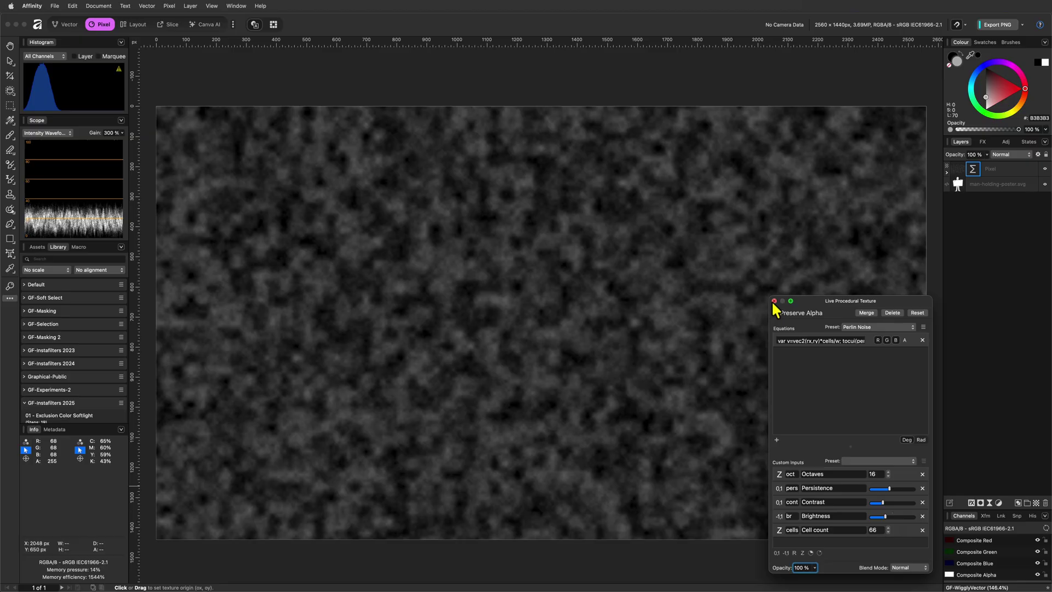
- Add a Live Displace filter at 10 px strength above the noise layer
left_click(772, 298)
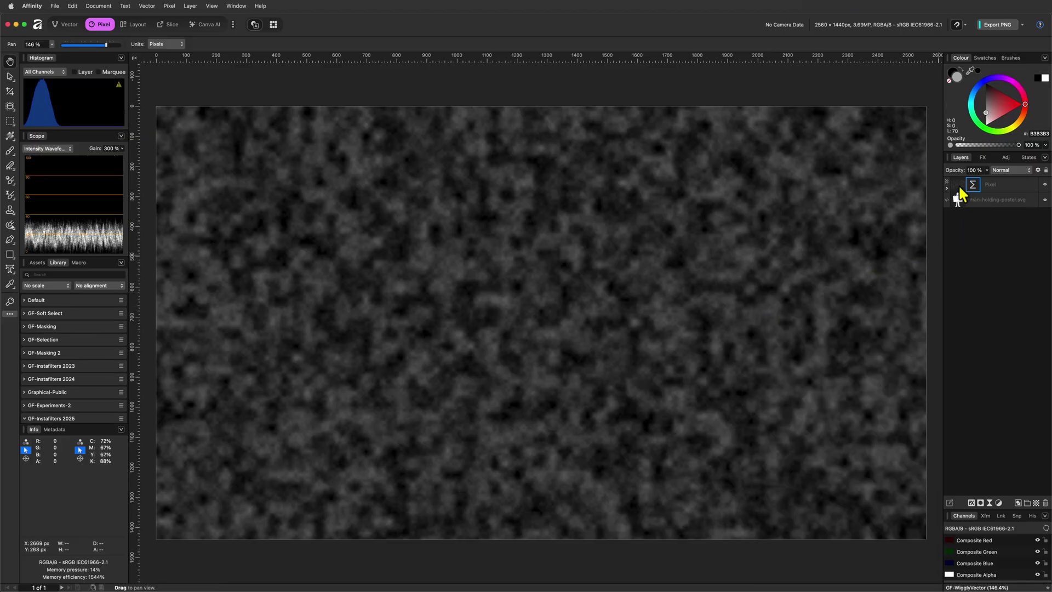
left_click(959, 187)
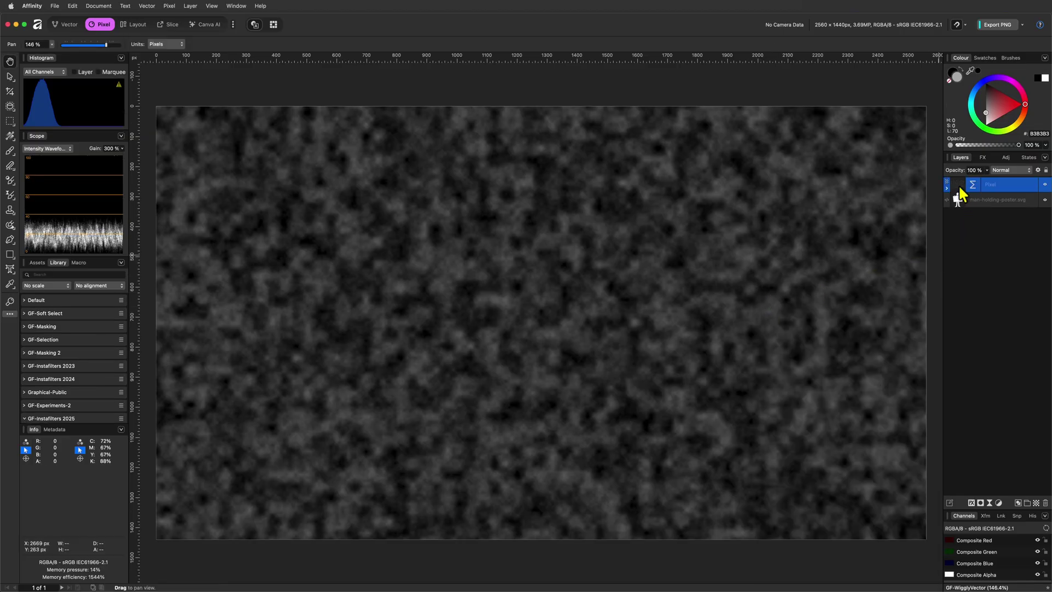
left_click(990, 503)
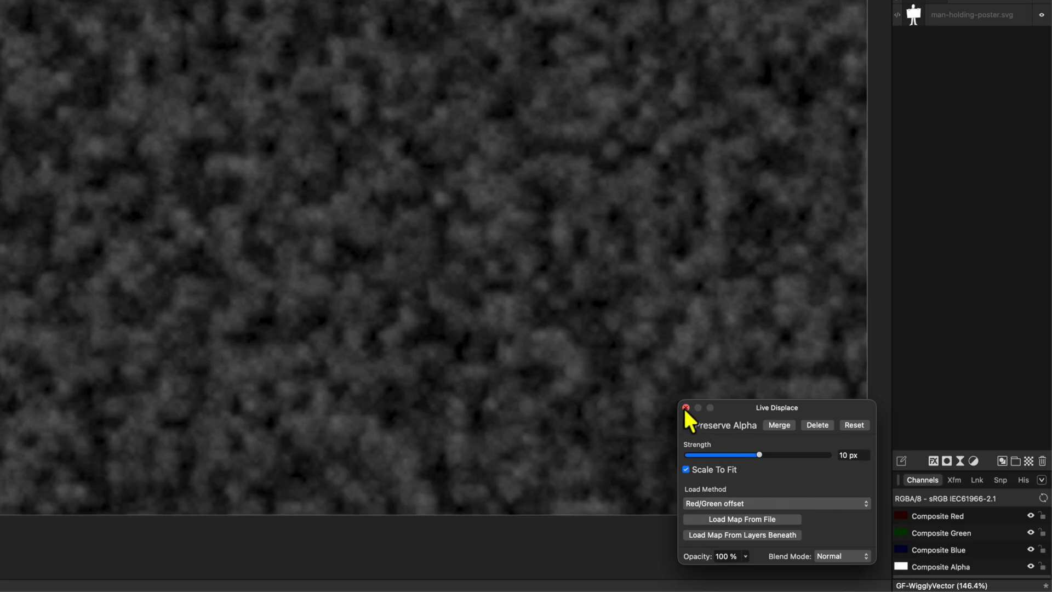
- Hide the noise layer and raise the Displacement Map strength to 51.7 px
left_click(685, 407)
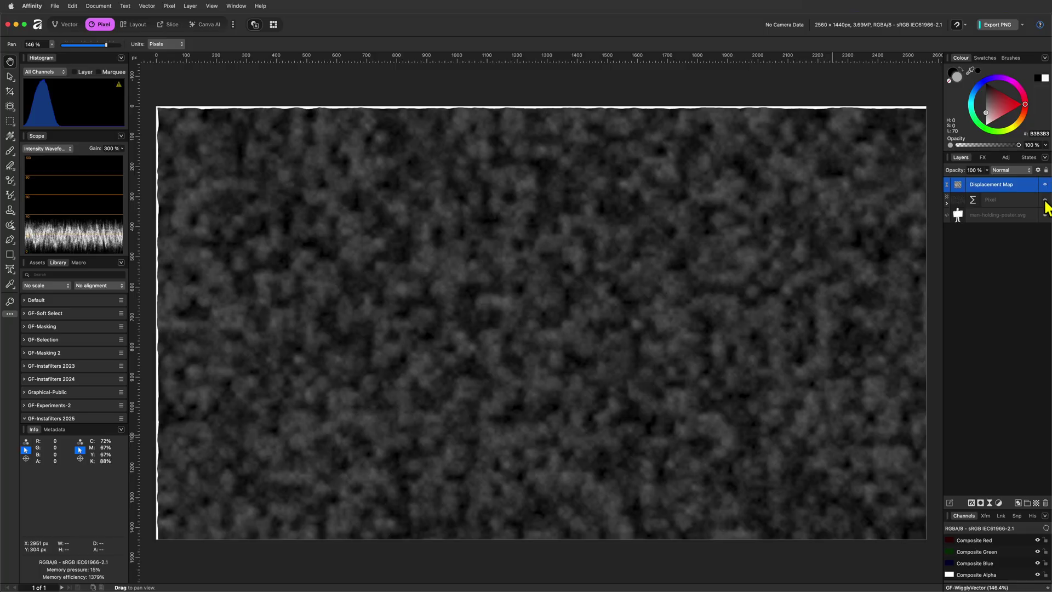
left_click(1045, 202)
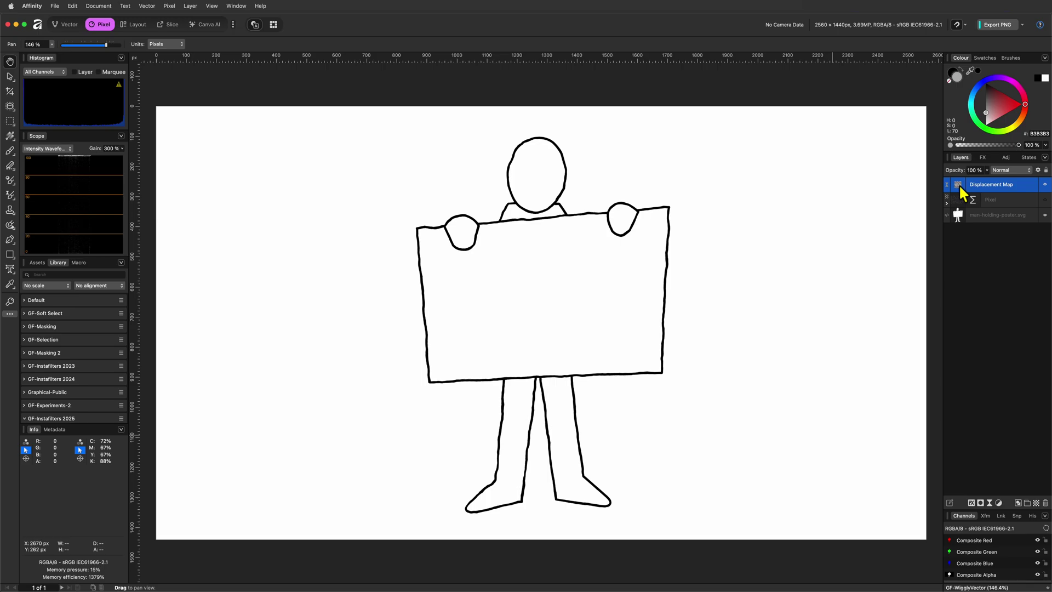
double_click(959, 184)
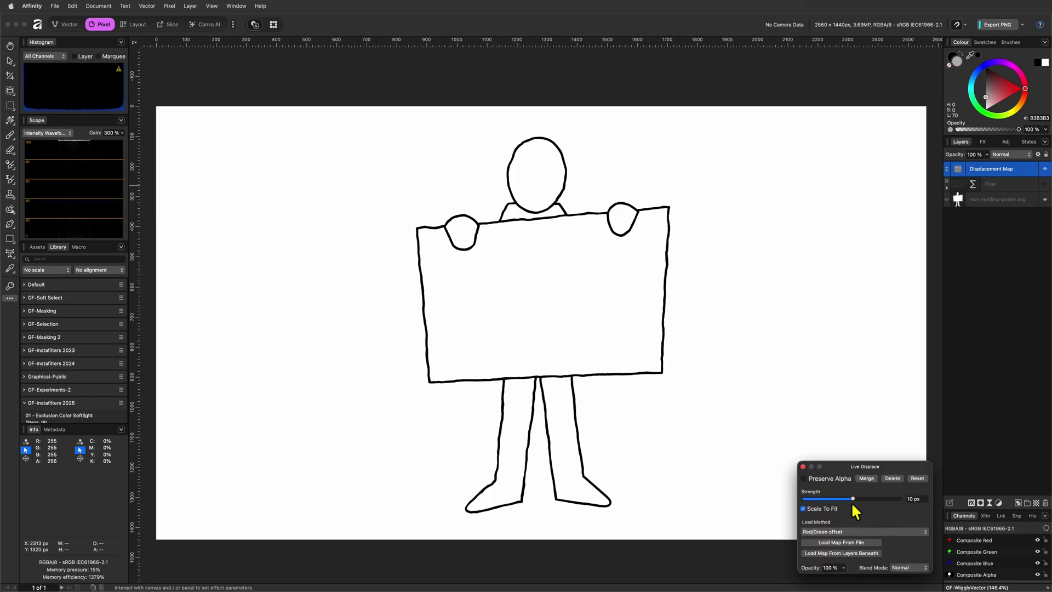
mouse_move(853, 498)
left_mouse_down()
mouse_move(873, 498)
mouse_move(852, 497)
left_mouse_up()
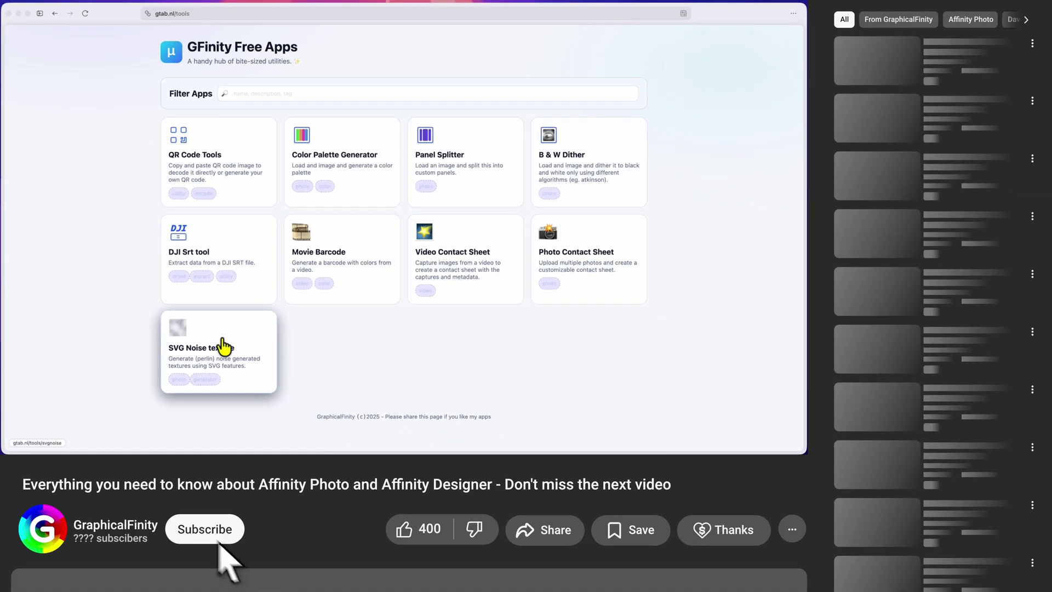
- Open the GFinity SVG Noise Texture Generator tool
left_click(208, 532)
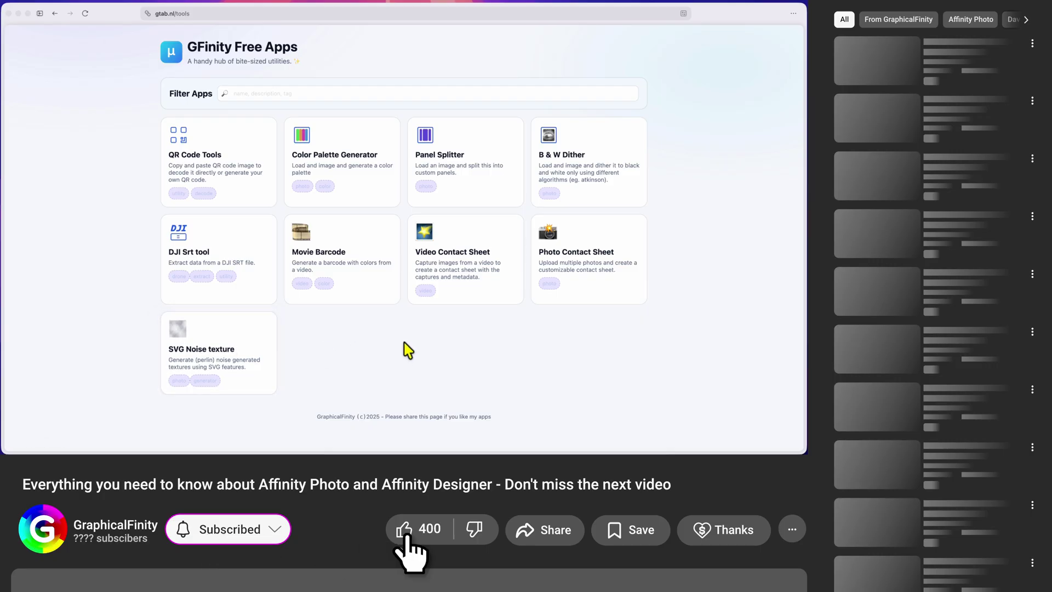
left_click(405, 529)
left_click(258, 350)
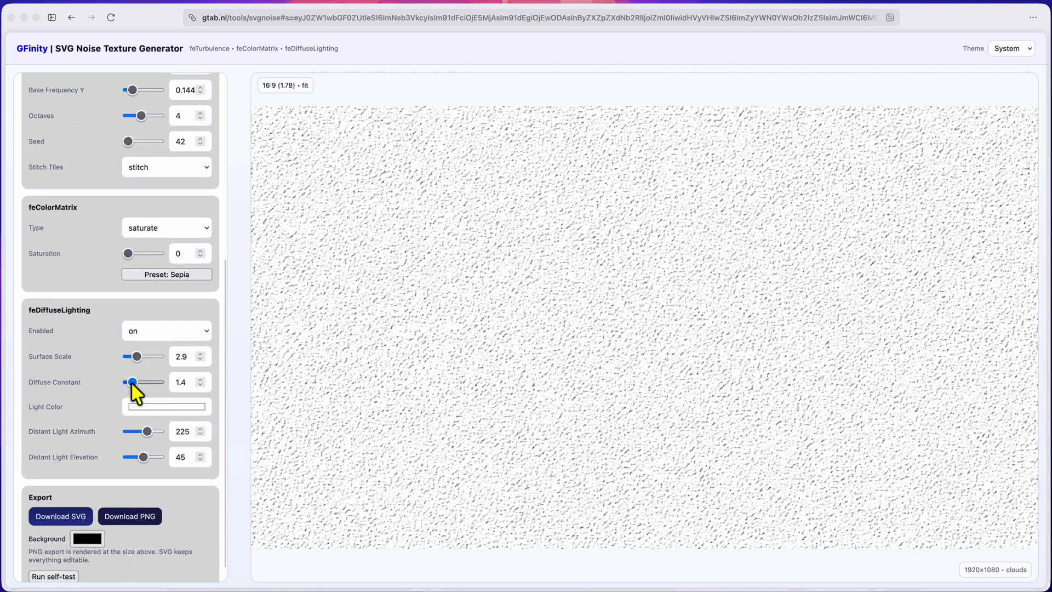
- Tweak the noise sliders and capture the texture preview as an area screenshot
left_click_drag(137, 382, 130, 382)
left_click_drag(155, 431, 137, 431)
left_click_drag(142, 457, 145, 457)
key("super+shift+2")
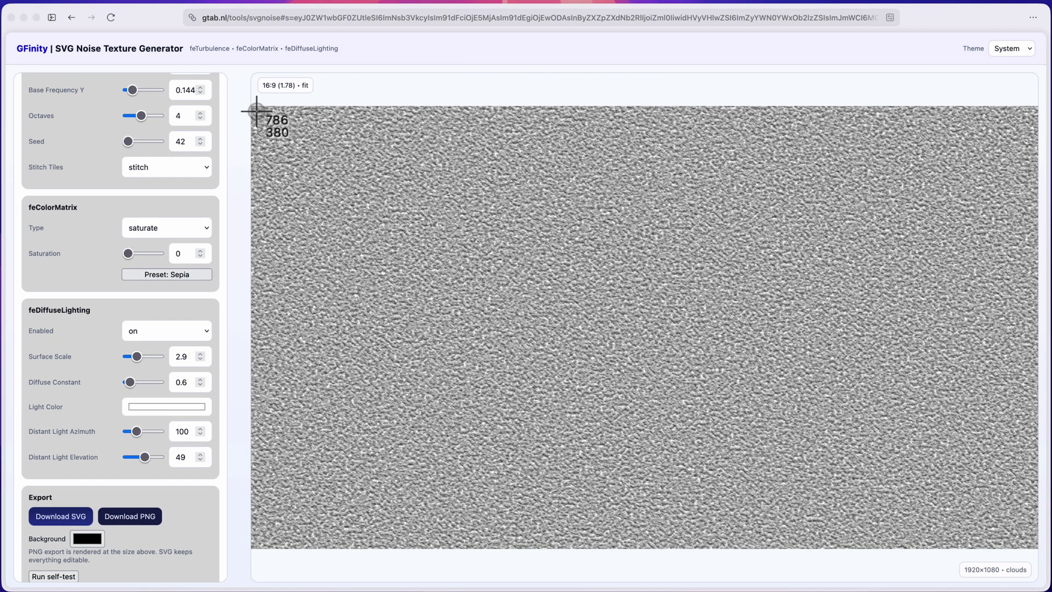
left_click_drag(258, 110, 1020, 543)
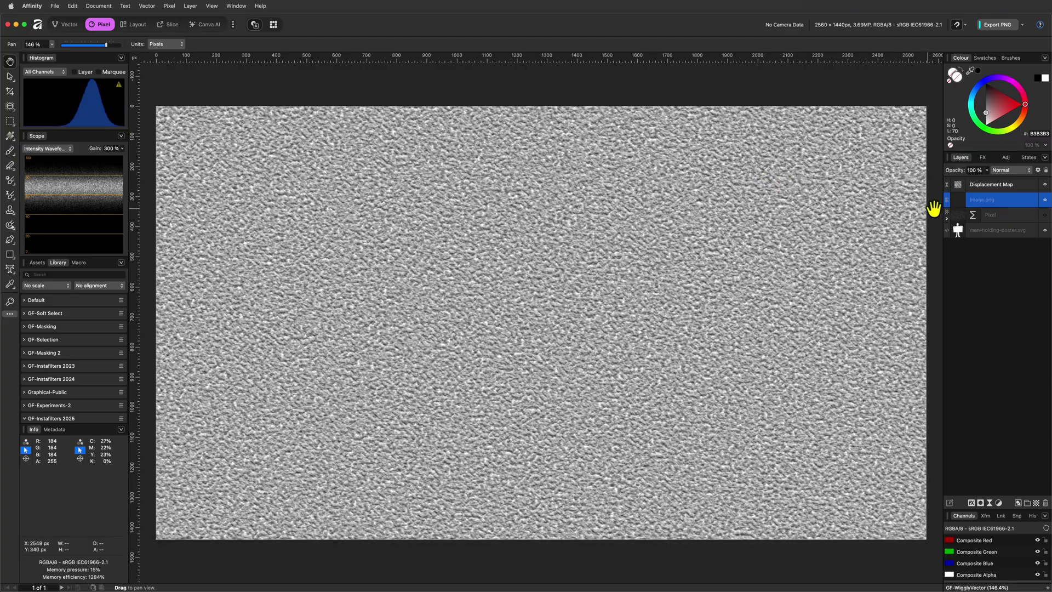
- Use the layers beneath as the displacement map and hide the imported noise image layer
double_click(958, 184)
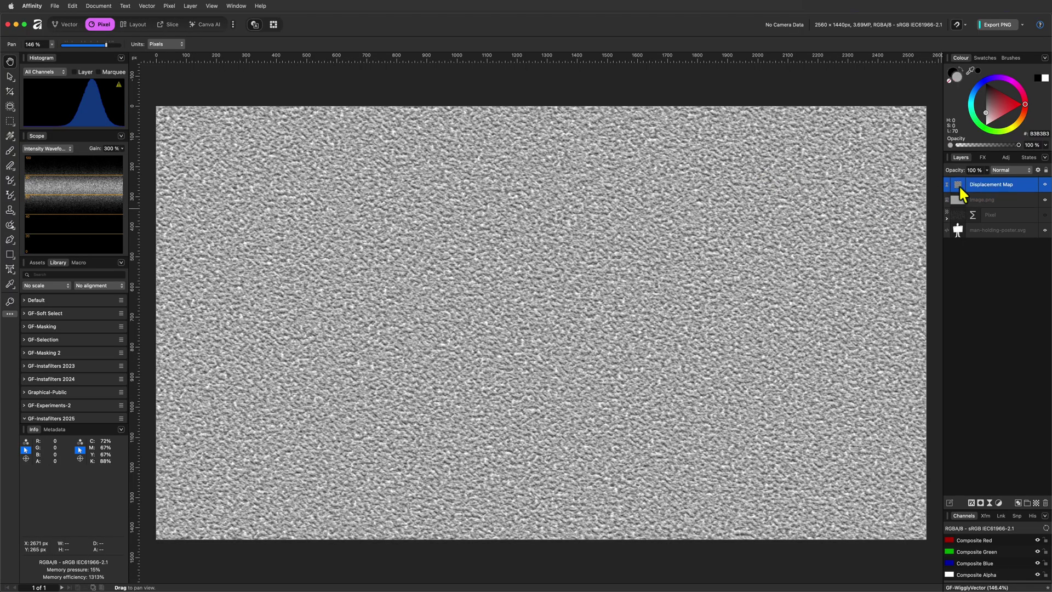
left_click(847, 553)
key("Return")
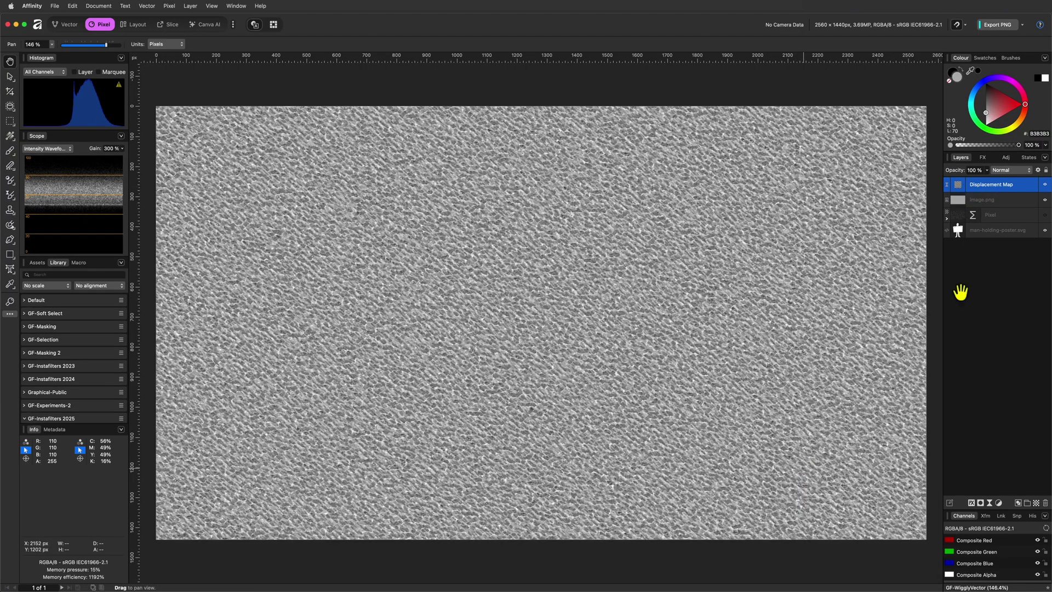
left_click(1044, 200)
- Set the displacement strength to exactly 8 px and close the settings
double_click(965, 186)
left_click_drag(853, 498, 854, 501)
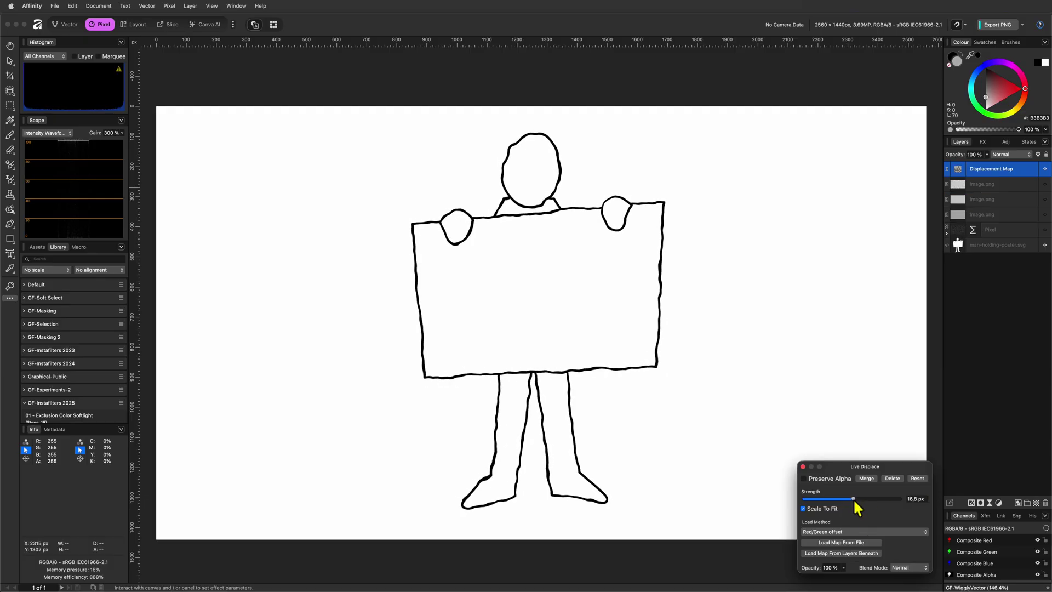
left_click(910, 499)
type("8")
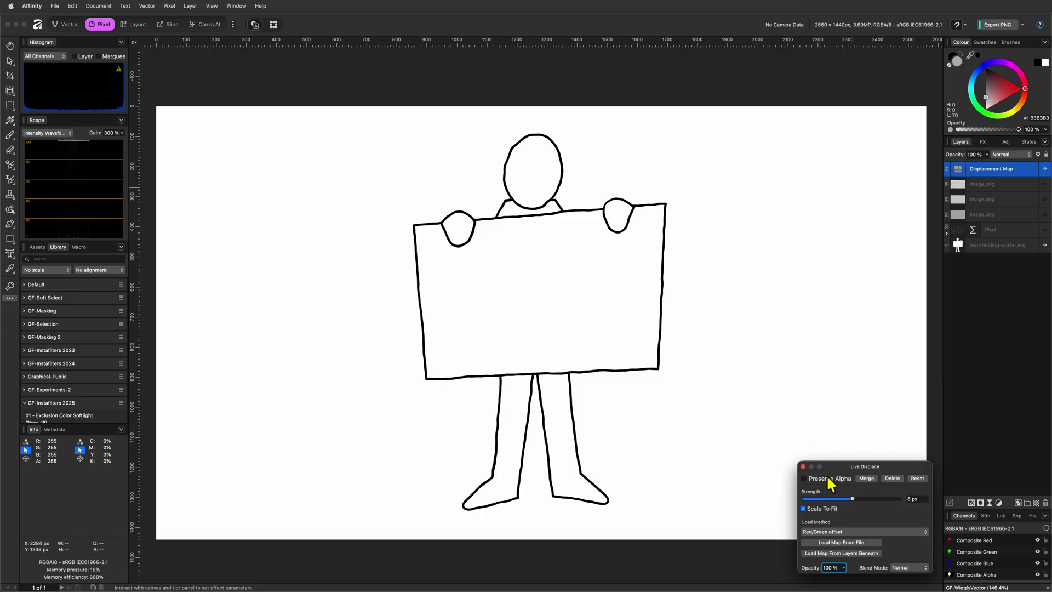
left_click(803, 466)
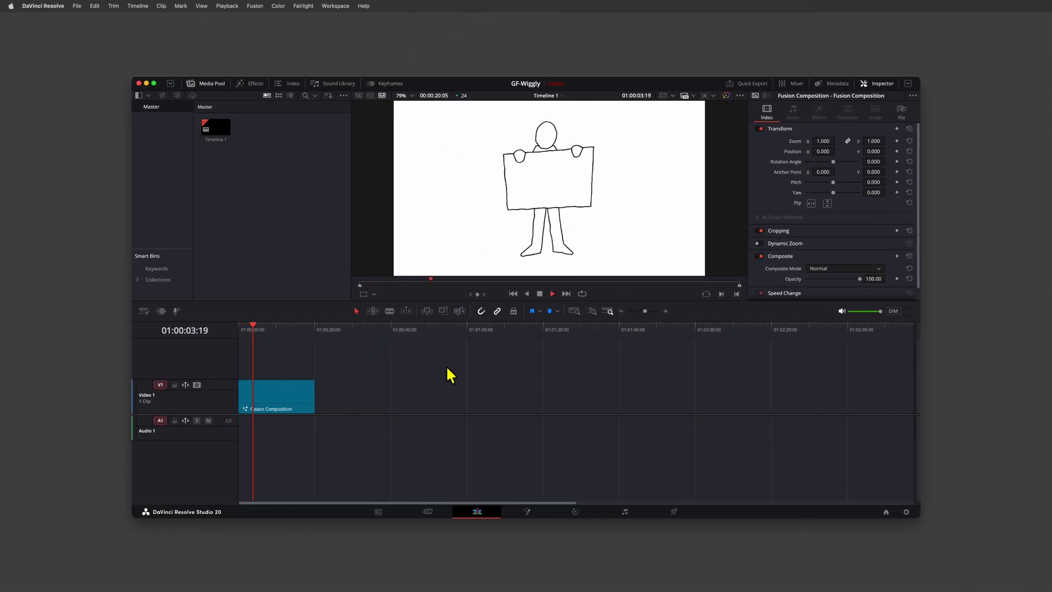
- Stop playback and create a new empty Timeline 2 from the Media Pool
key("space")
left_click(279, 212)
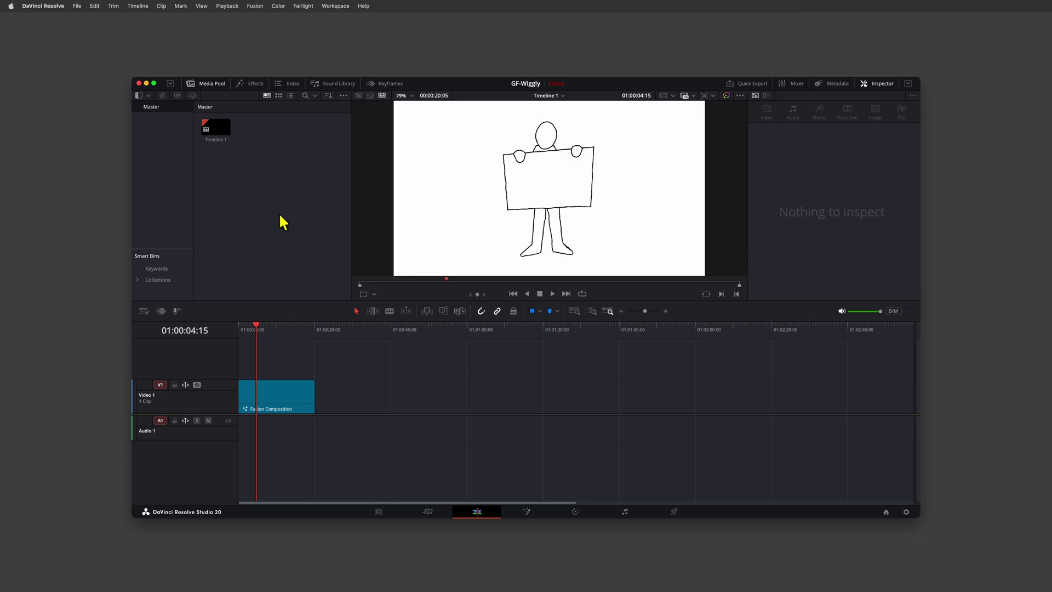
right_click(278, 193)
mouse_move(290, 197)
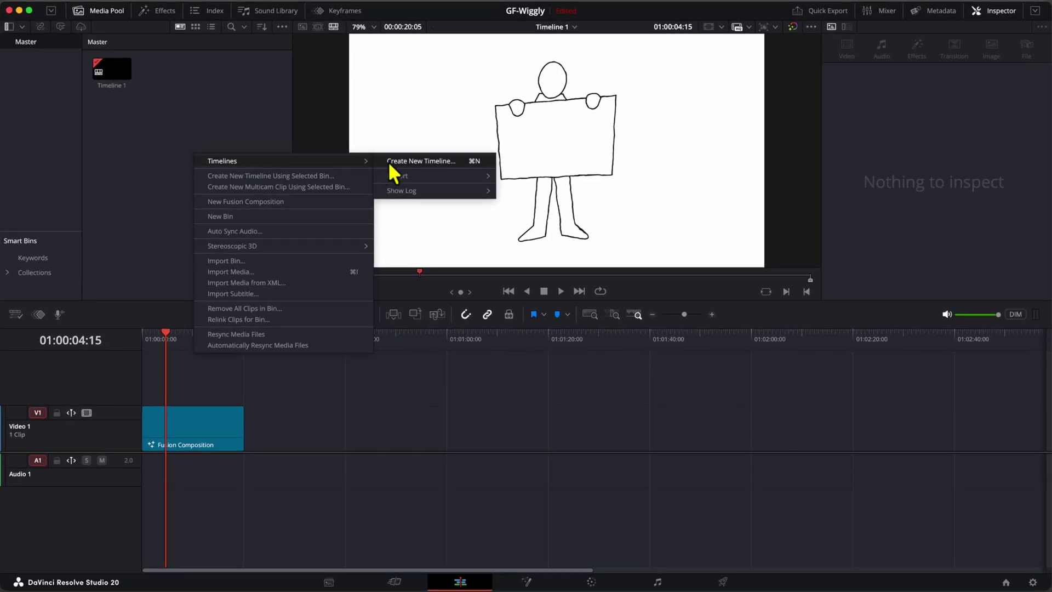
left_click(393, 161)
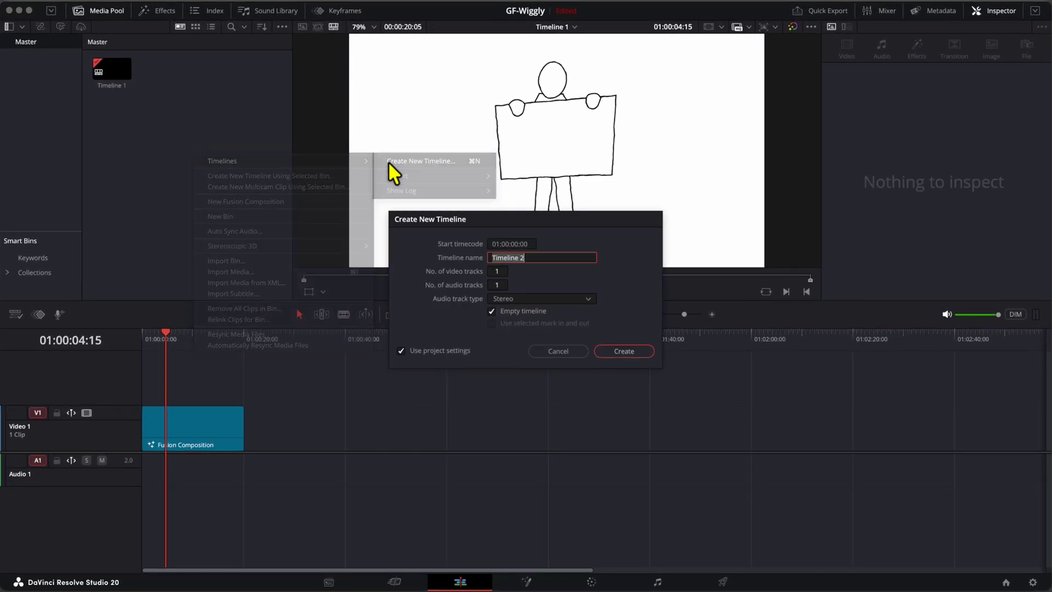
left_click(624, 353)
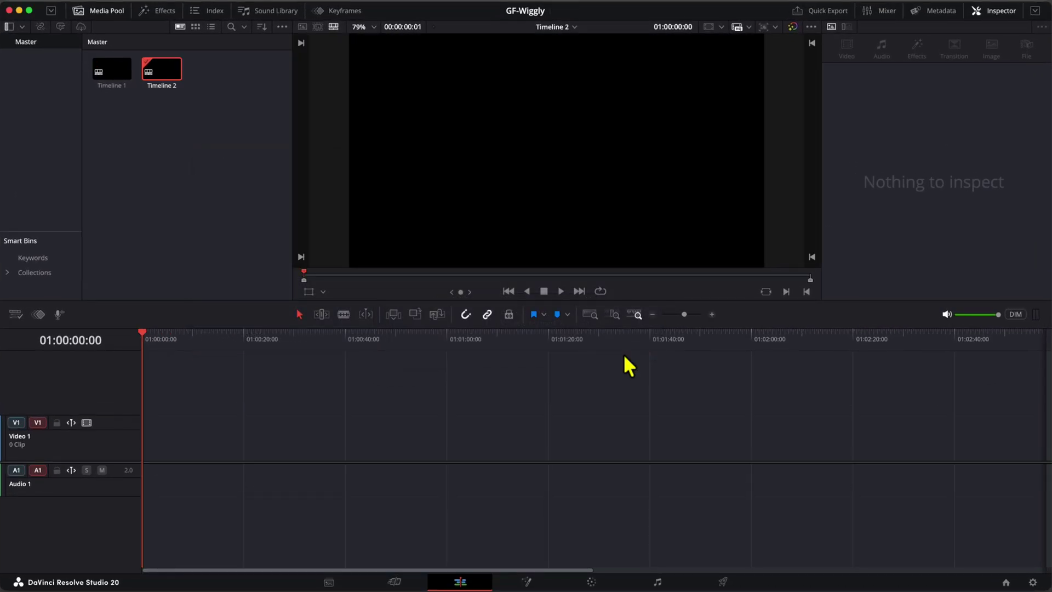
- Search effects for 'fusion co' and place a Fusion Composition clip at the start of V1
left_click(164, 11)
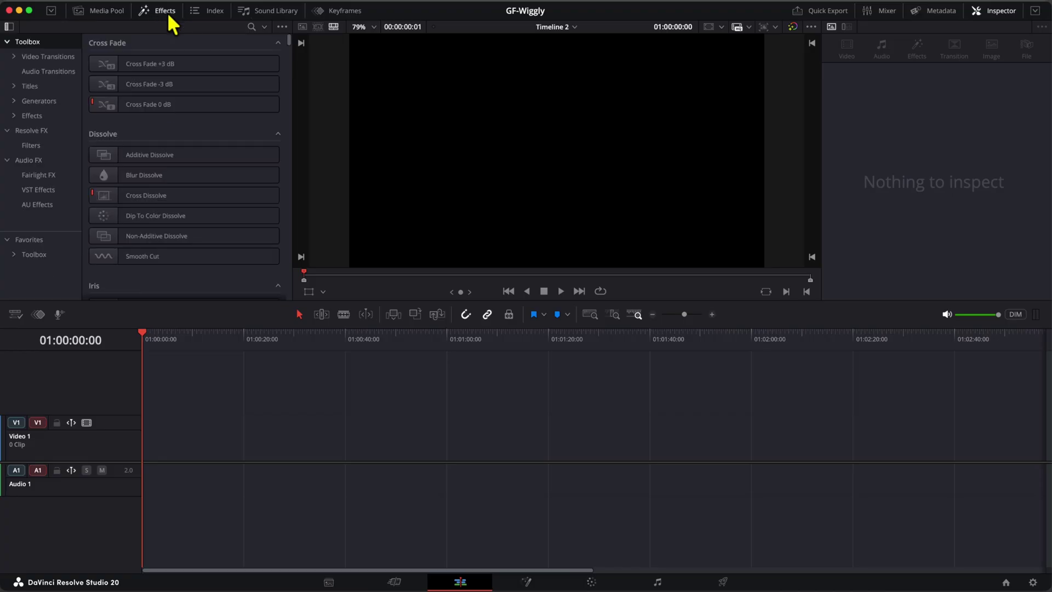
left_click(251, 28)
type("fusion co")
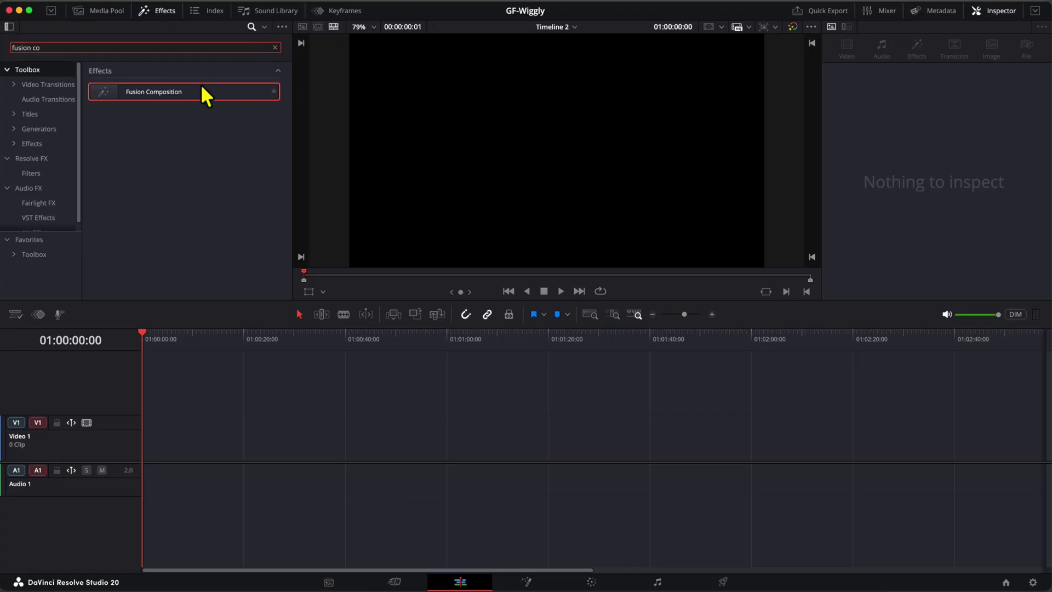
left_click_drag(201, 86, 144, 455)
scroll(216, 409, "up", 5)
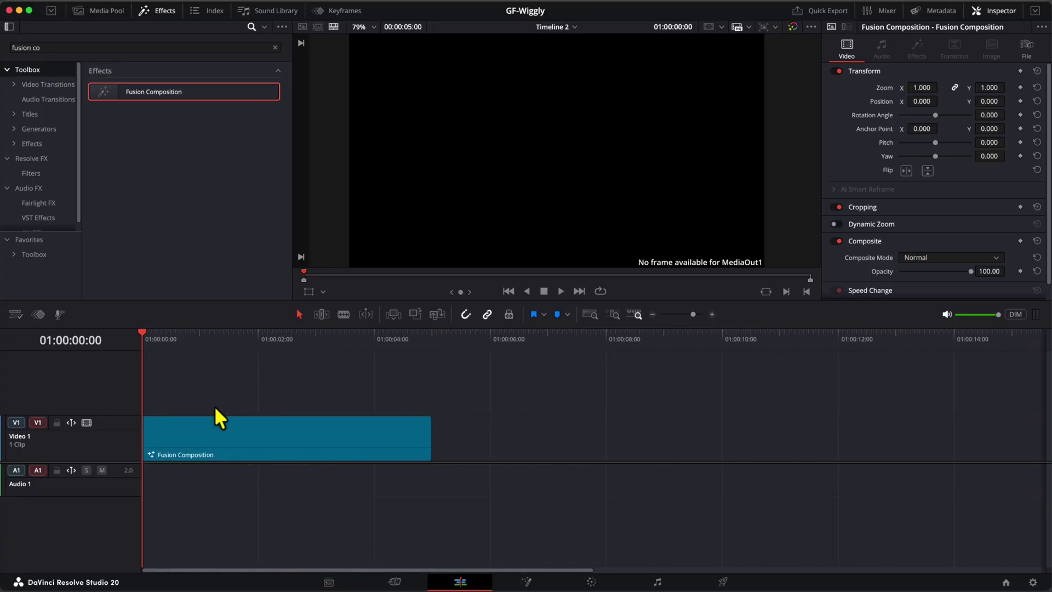
- Open the Fusion Composition clip on the Fusion page and move MediaOut1 lower
left_click(284, 443)
left_click(526, 581)
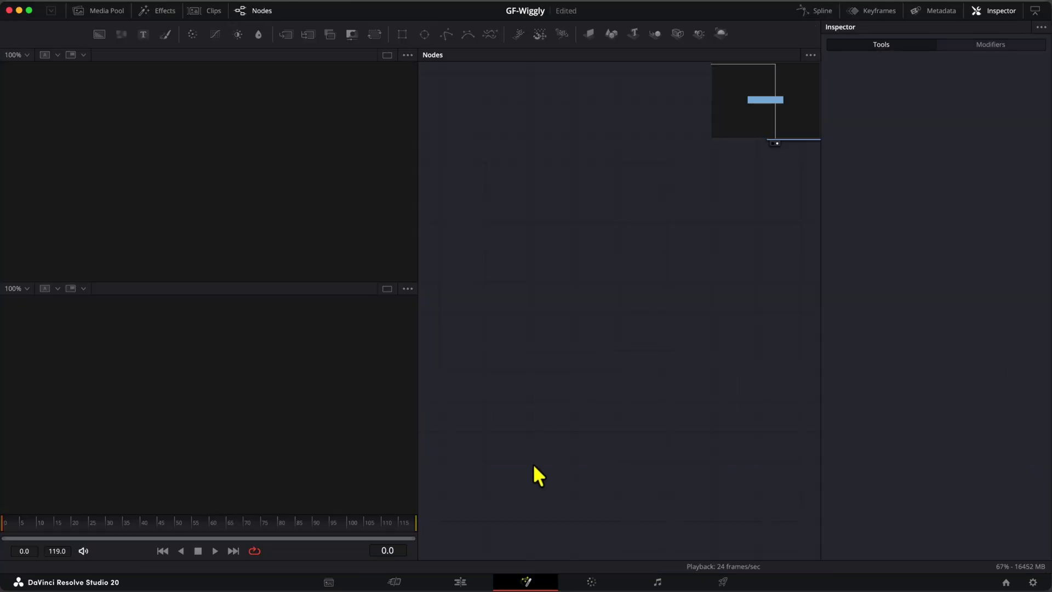
left_click_drag(640, 312, 669, 466)
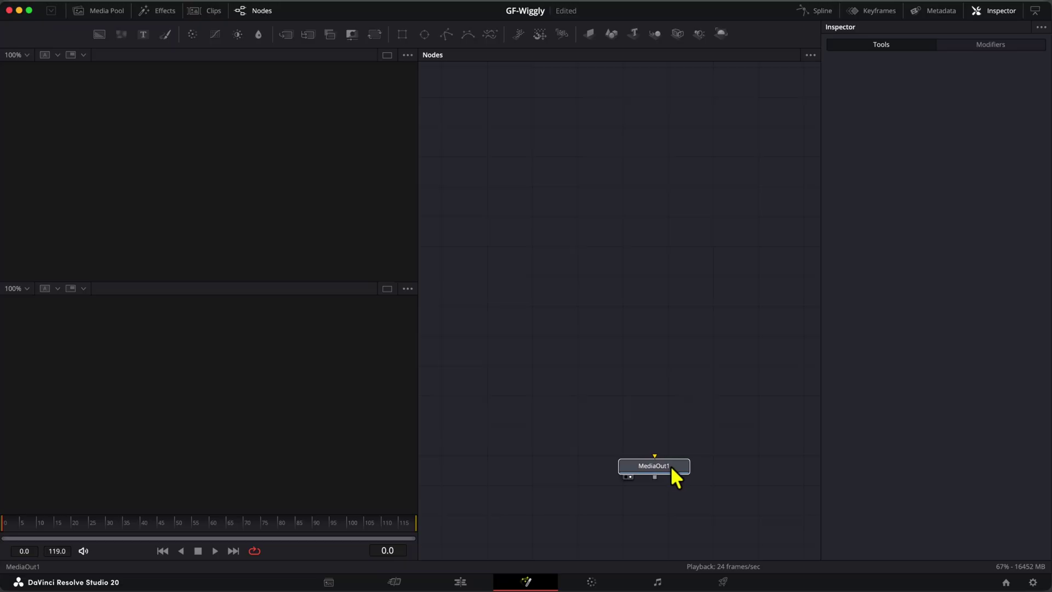
- Add a Background node and connect Background1 to MediaOut1
key("shift+space")
type("stopb")
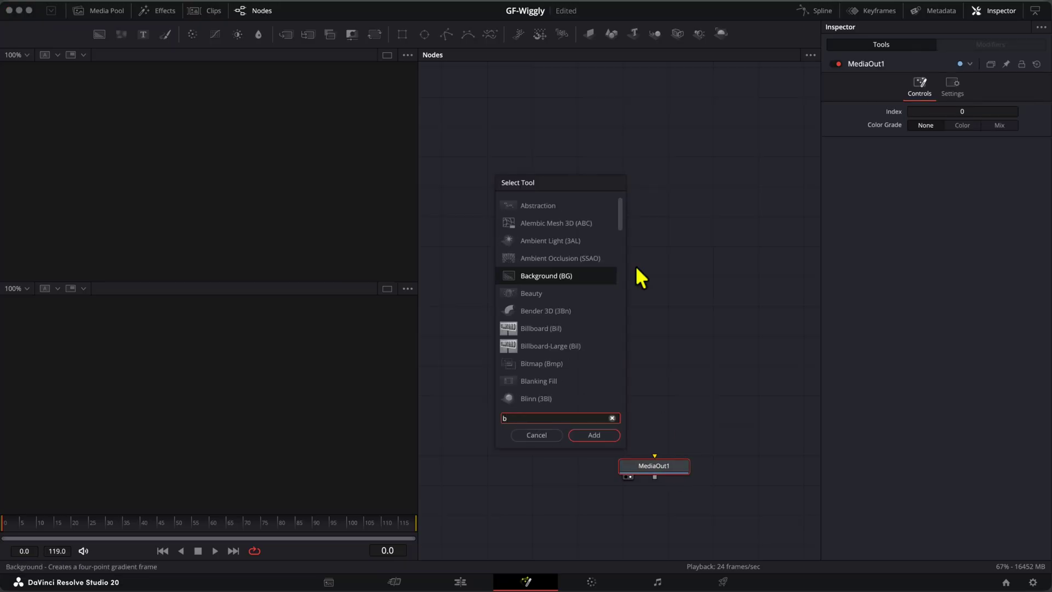
key("Return")
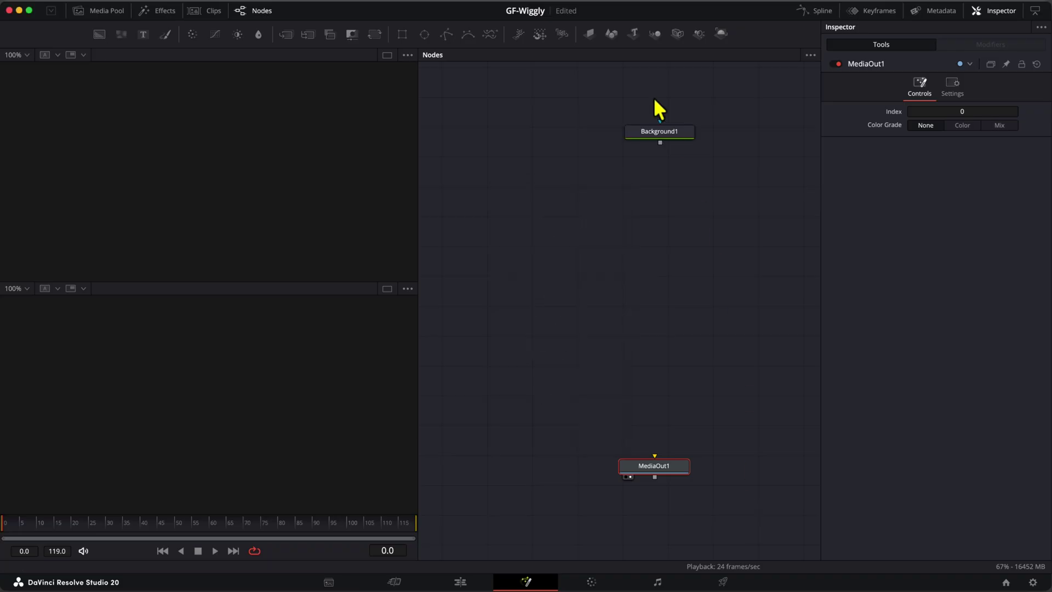
left_click_drag(660, 144, 663, 465)
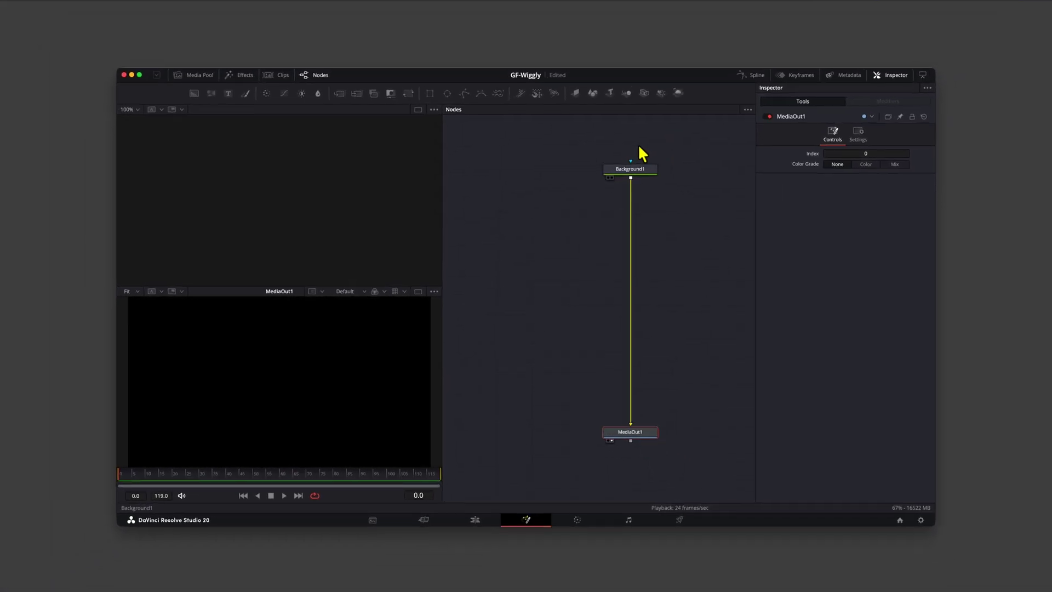
- Import the manholdingposter SVG at 1060 px height and place it beside Background1
left_click(659, 131)
left_click(255, 6)
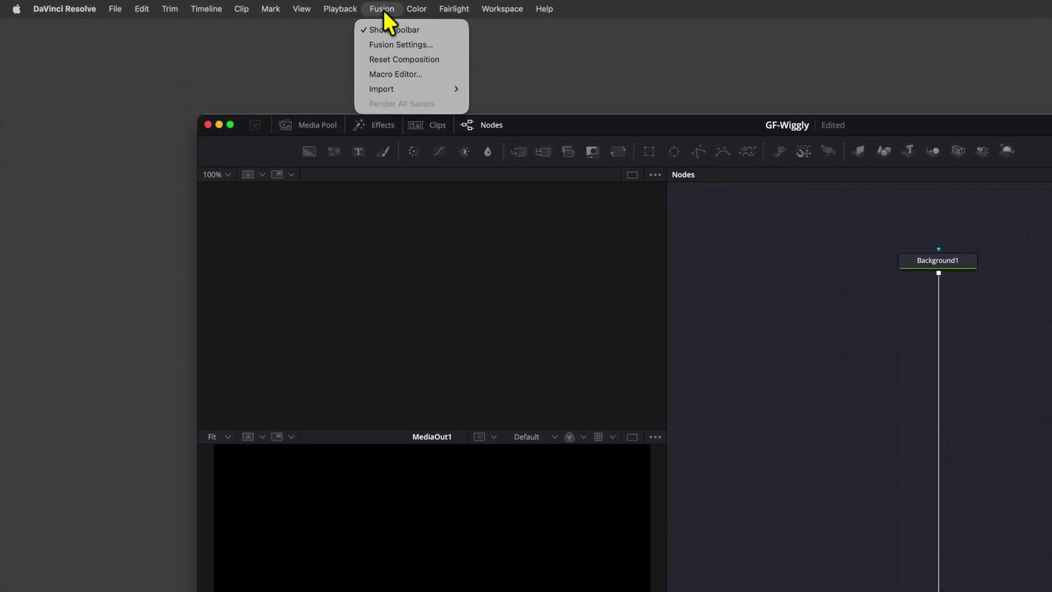
mouse_move(385, 87)
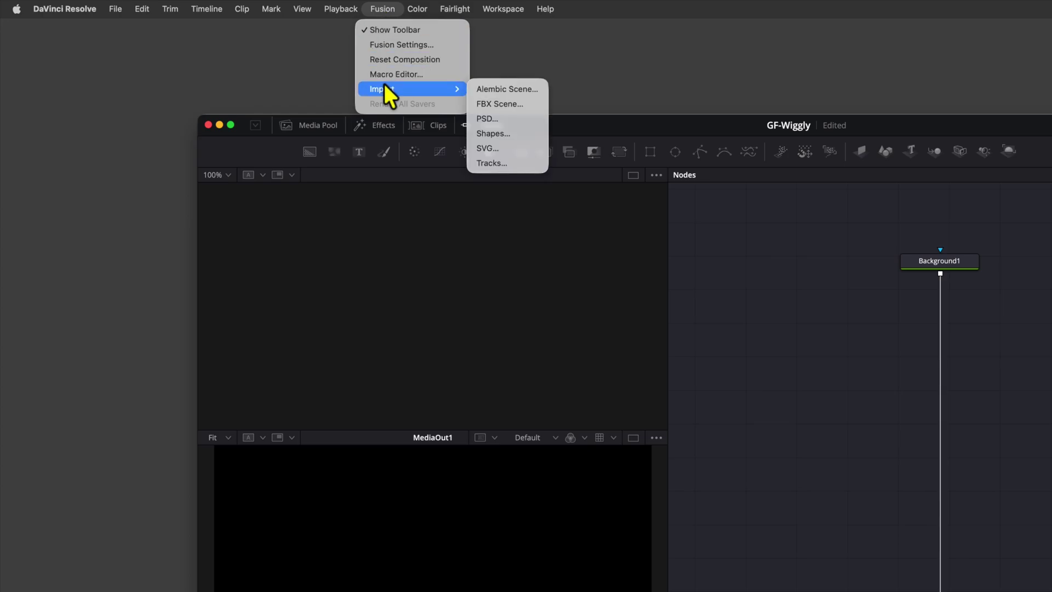
left_click(505, 147)
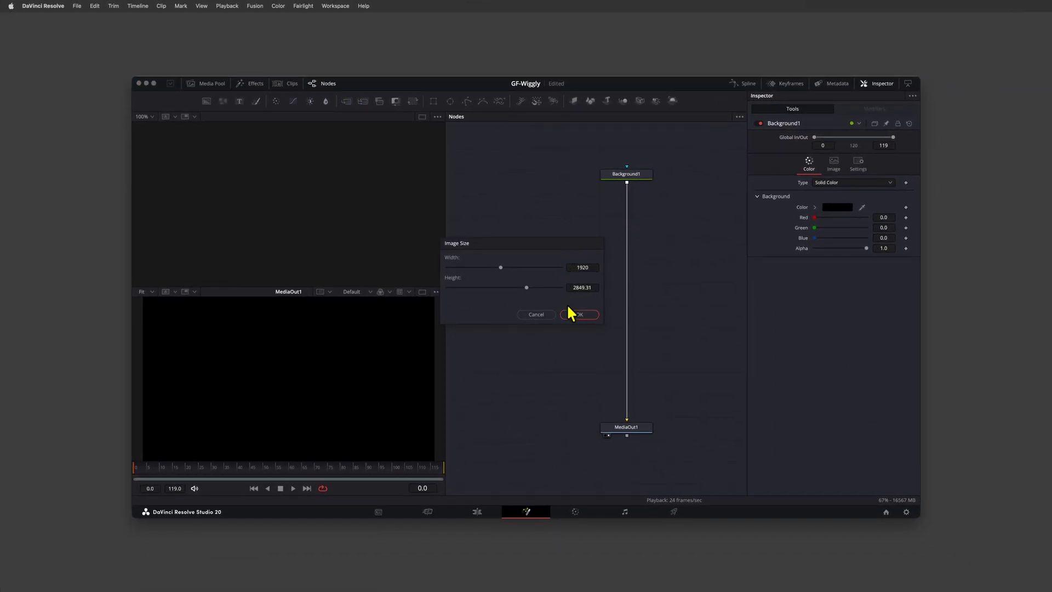
type("192")
type("0")
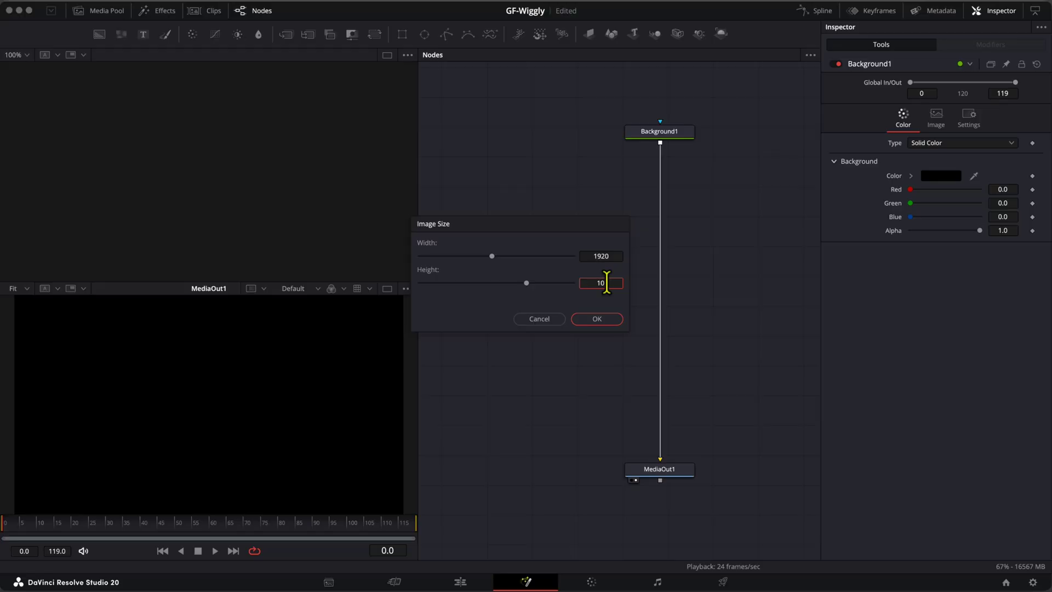
left_click(606, 283)
type("1060")
key("Tab")
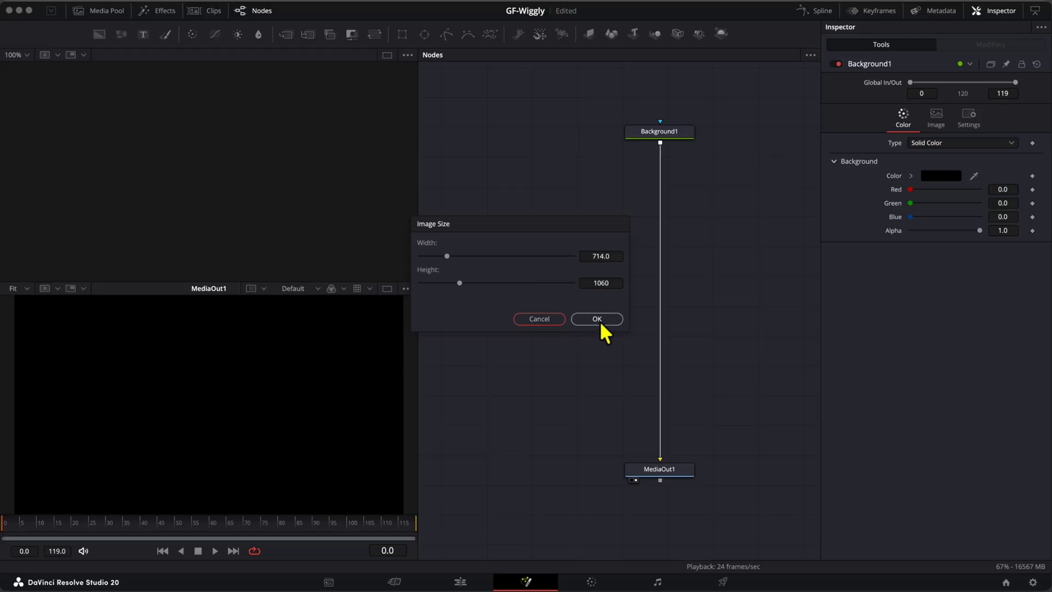
left_click(597, 319)
left_click_drag(553, 217, 659, 141)
- View the poster in the left viewer and insert a Transform node after it
key("1")
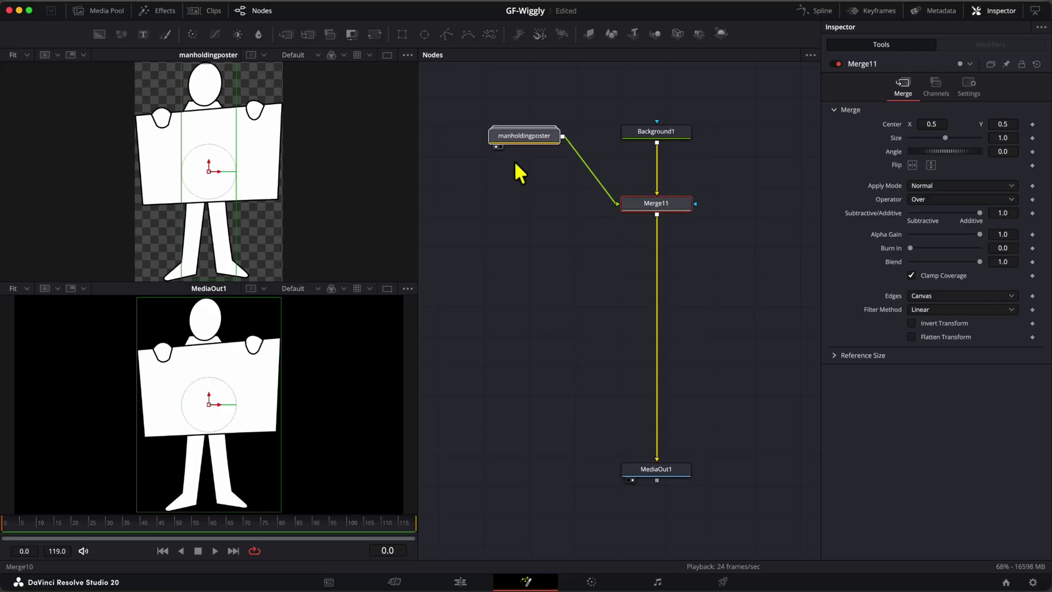
left_click_drag(515, 137, 482, 204)
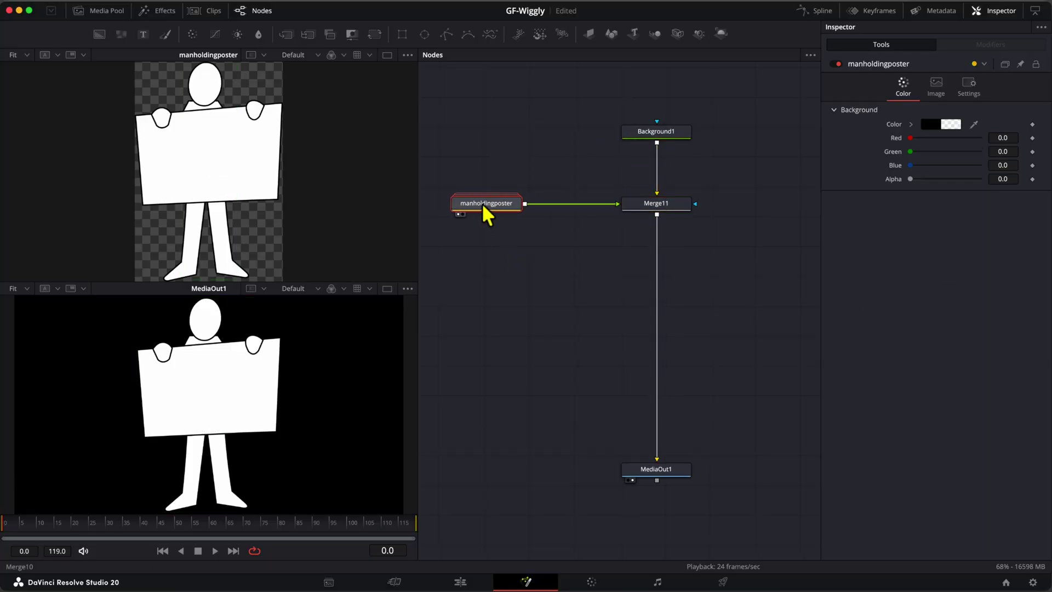
key("shift+space")
type("transform")
key("Return")
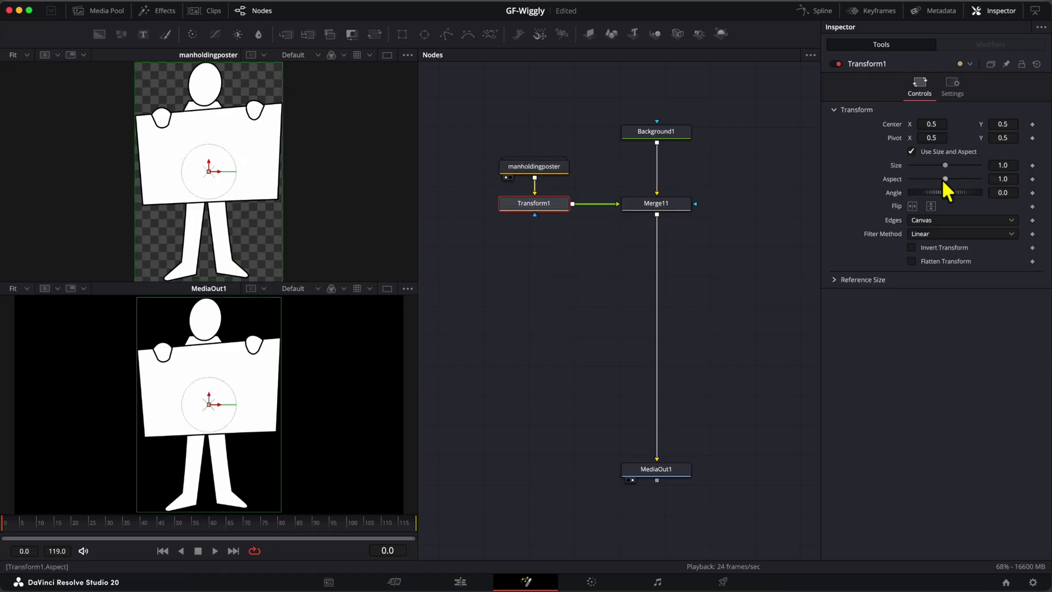
- Set Background1's colour to pure white
left_click(668, 133)
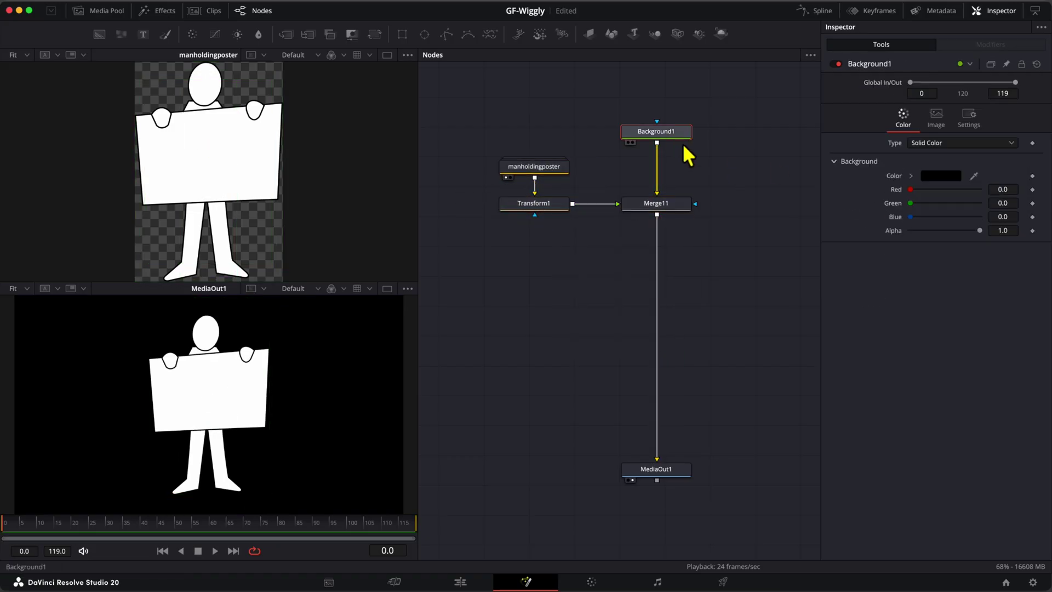
left_click(953, 178)
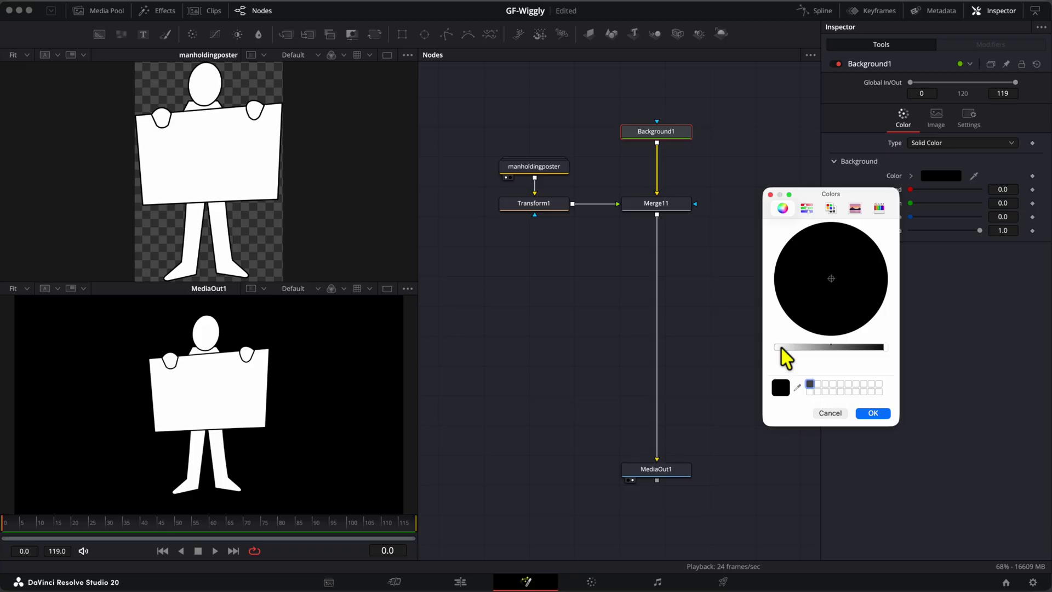
left_click_drag(781, 348, 739, 349)
left_click(874, 413)
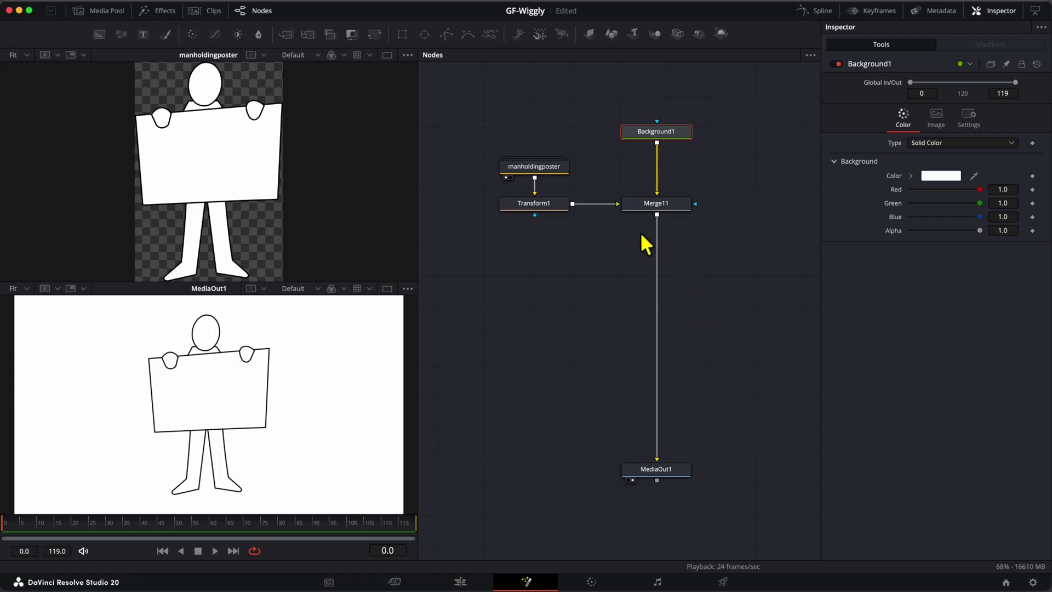
- Add a FastNoise node below Transform1 and show its noise in the viewer
left_click(731, 219)
key("shift+space")
type("xf")
key("BackSpace")
key("BackSpace")
type("fast")
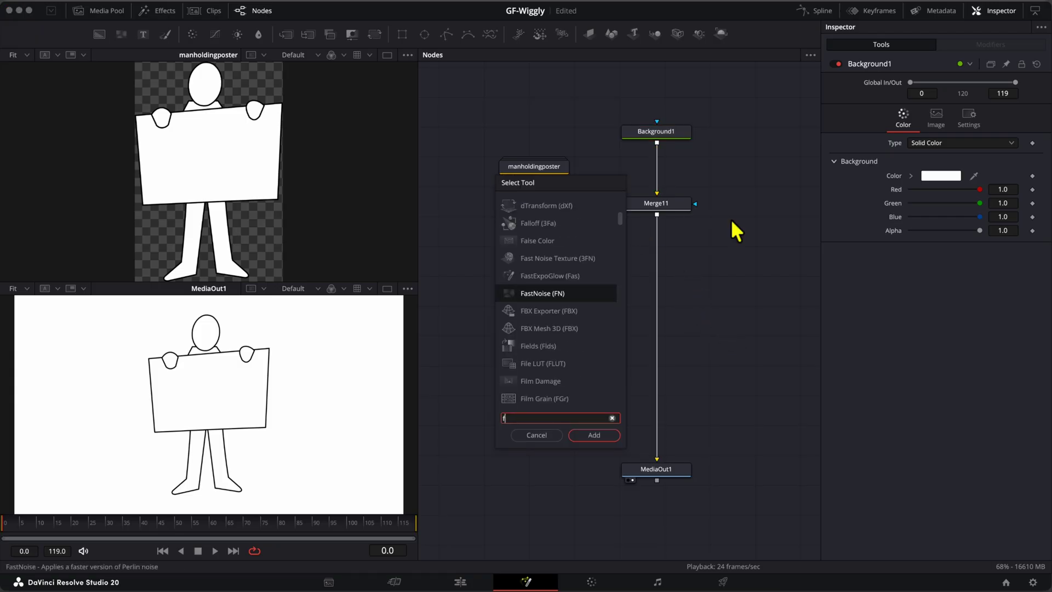
key("Return")
left_click_drag(730, 220, 533, 260)
key("1")
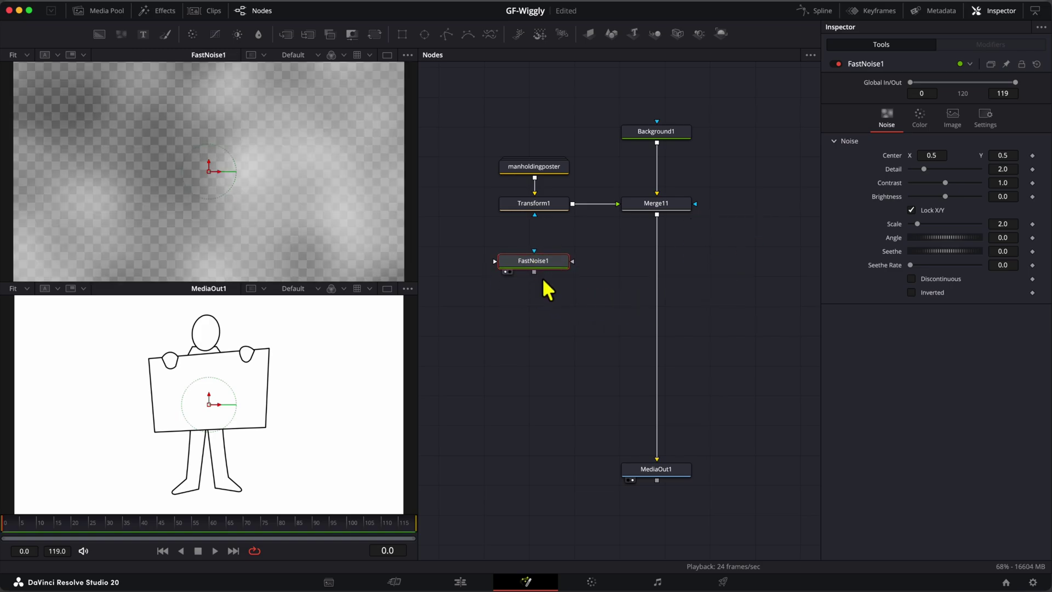
- Insert a Displace node between Merge11 and MediaOut1, fed by FastNoise1
key("shift+space")
type("fas")
key("BackSpace")
key("BackSpace")
key("BackSpace")
type("dis")
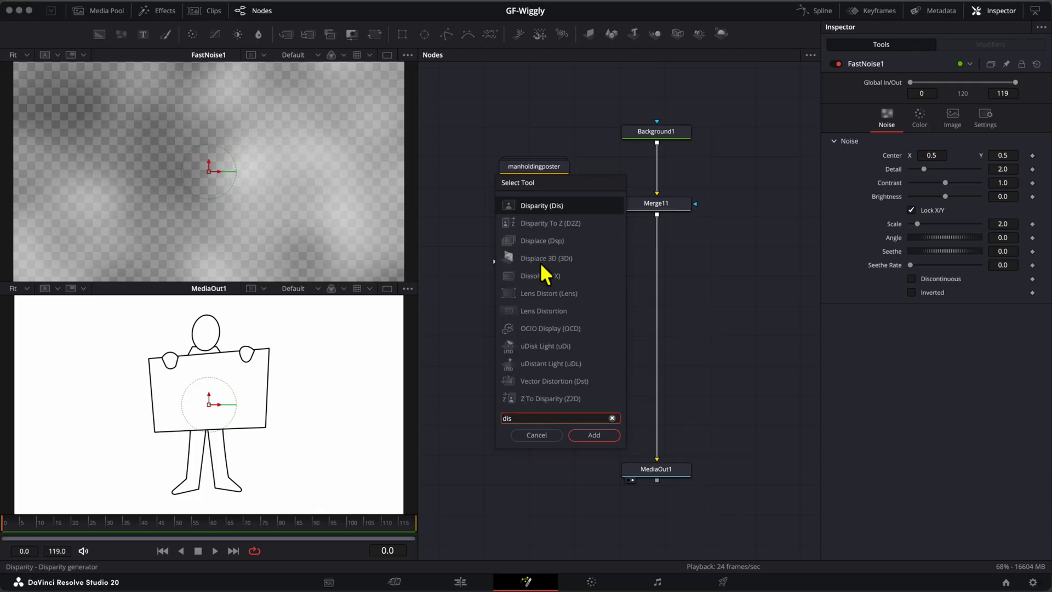
key("Return")
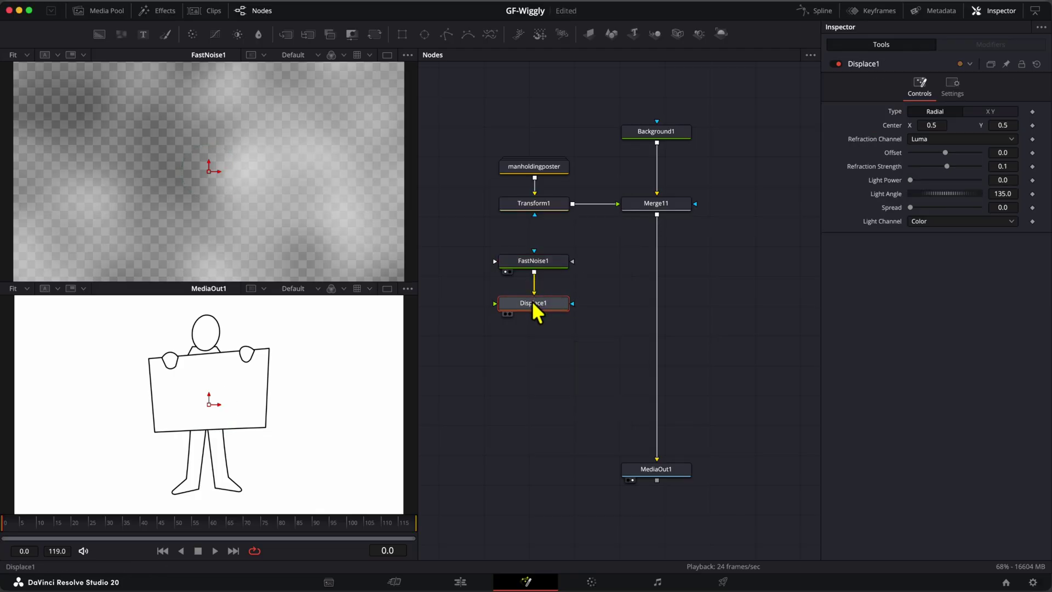
left_click_drag(534, 304, 662, 300)
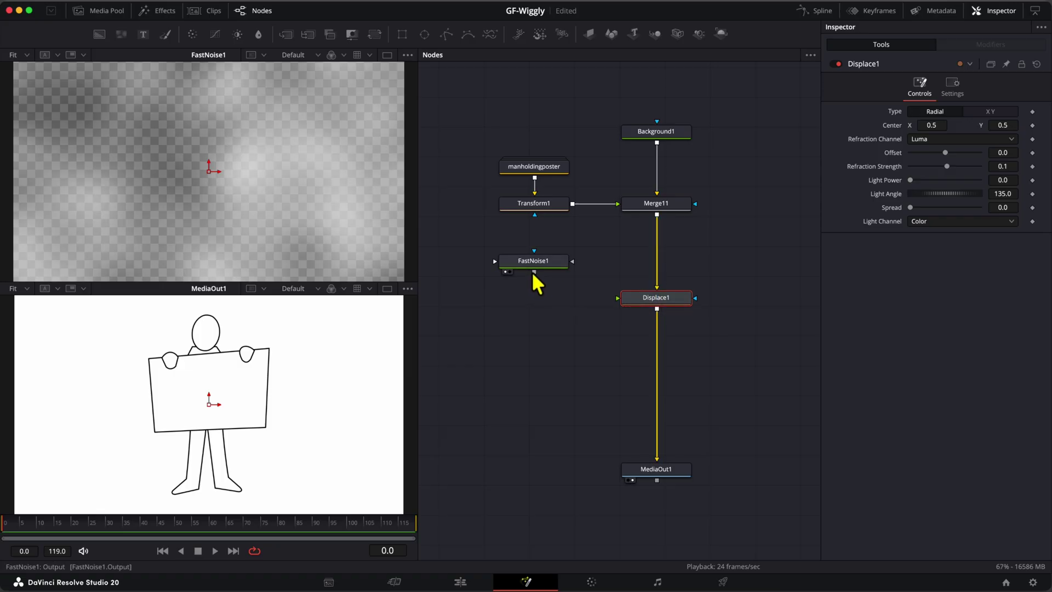
left_click_drag(535, 271, 616, 299)
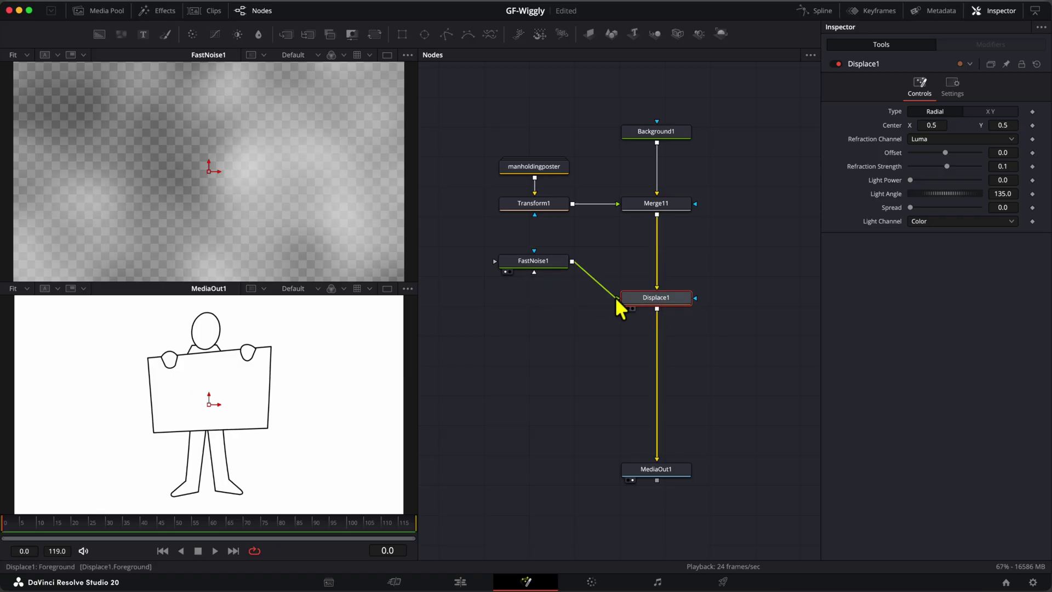
left_click_drag(539, 259, 544, 295)
- Tune FastNoise1 to detail 5.2, contrast 0.55, brightness -0.44, scale 14.49, seethe rate 1.0, previewing playback
left_click(544, 295)
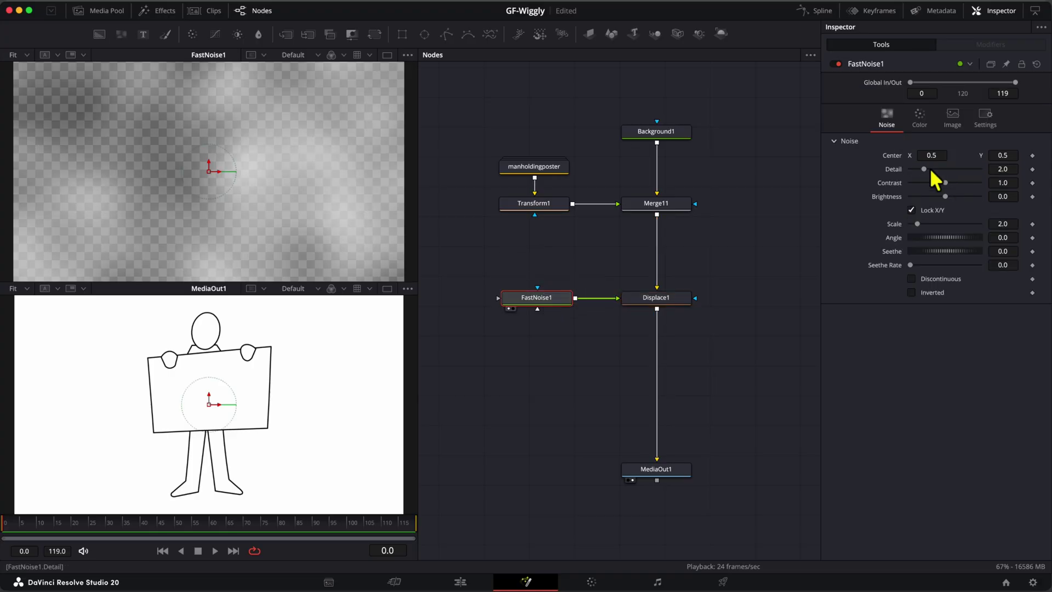
left_click_drag(924, 169, 939, 224)
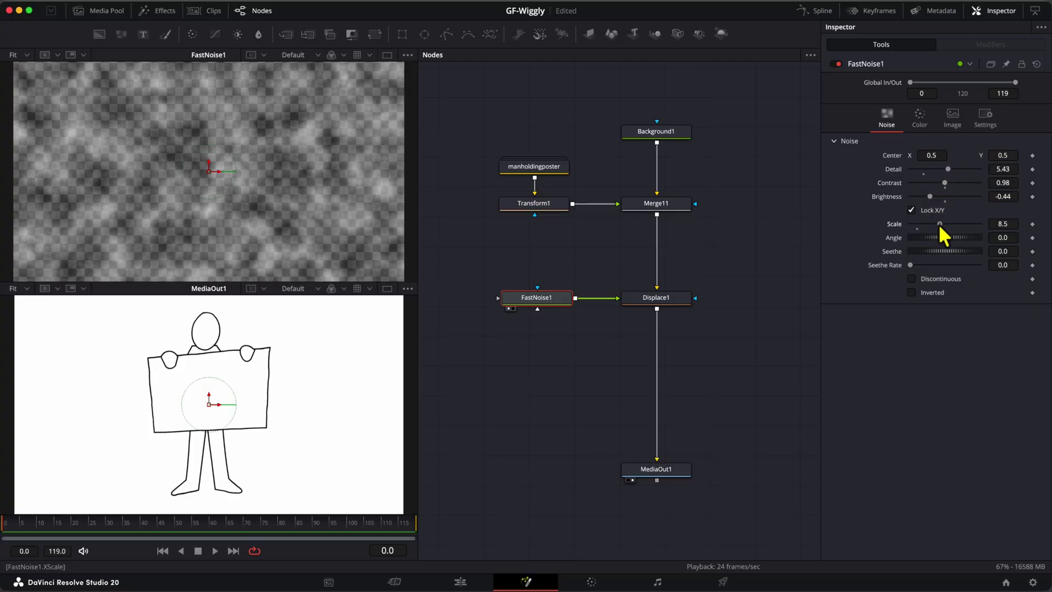
left_click_drag(911, 265, 993, 267)
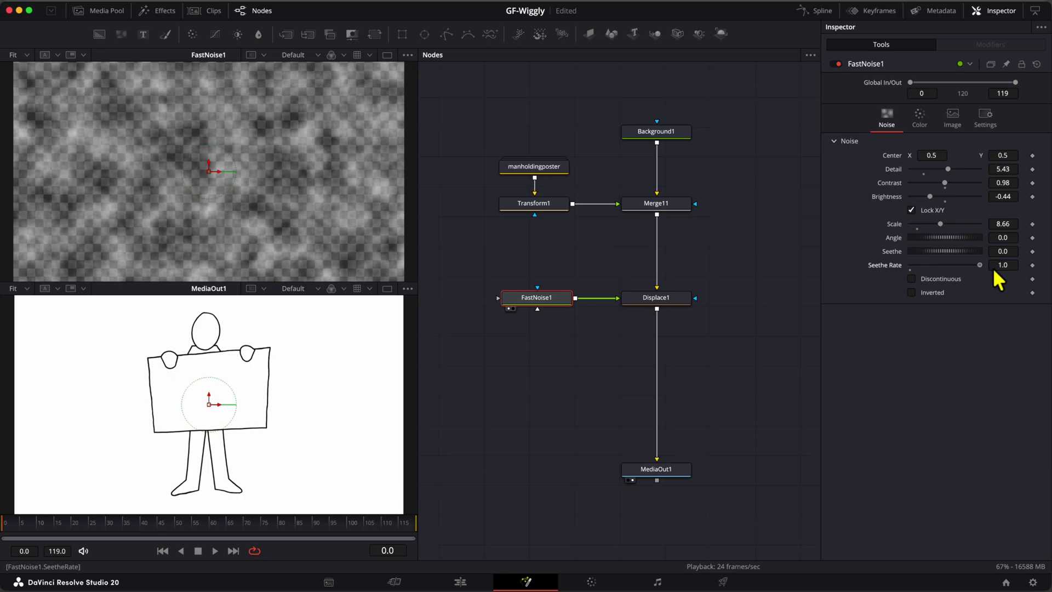
key("space")
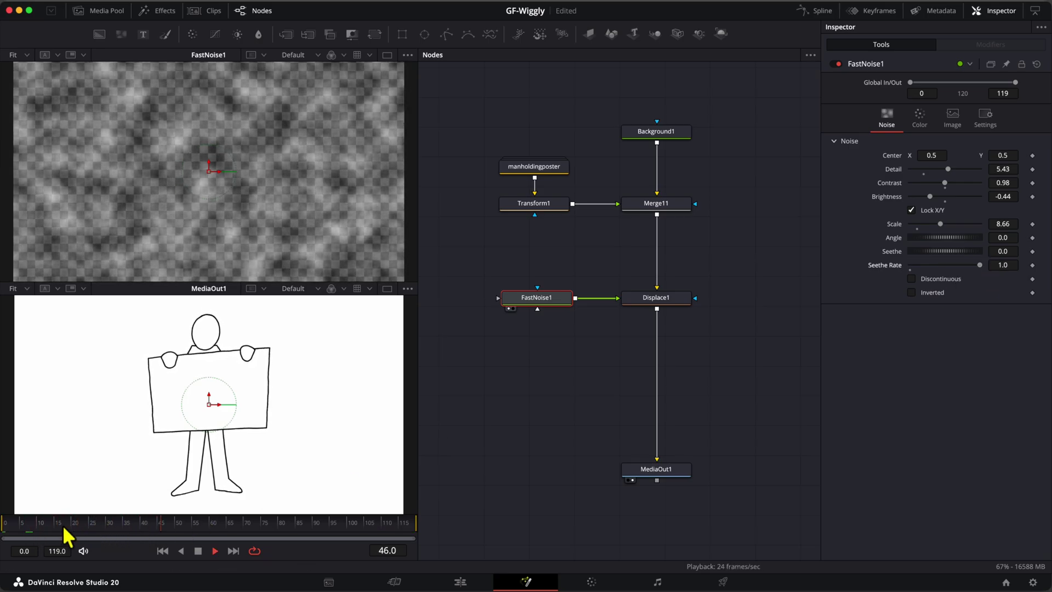
key("space")
mouse_move(939, 224)
left_mouse_down()
mouse_move(926, 224)
mouse_move(959, 225)
left_mouse_up()
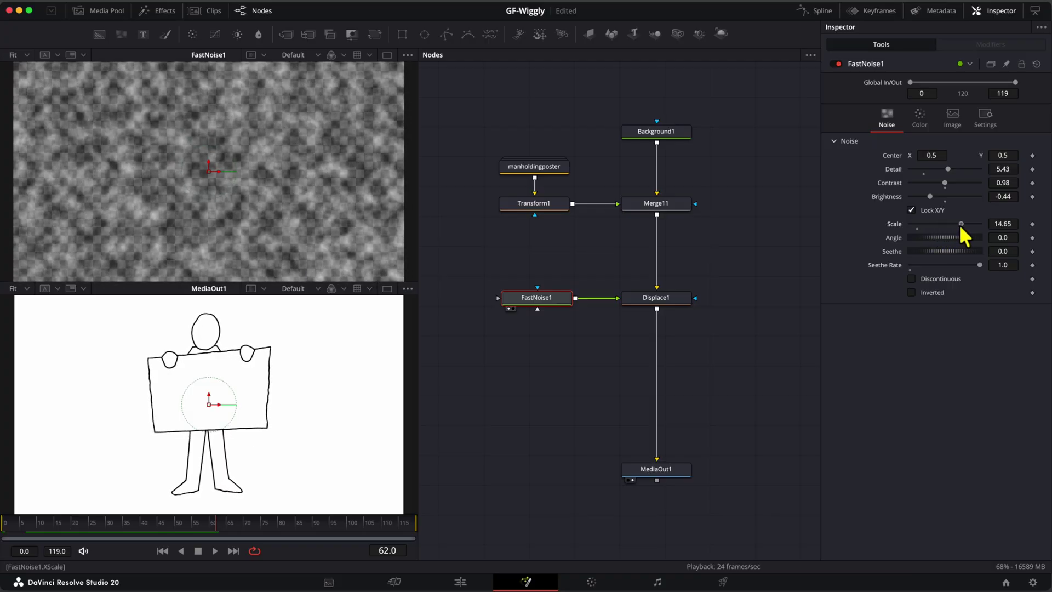
left_click_drag(948, 169, 930, 183)
left_click_drag(157, 524, 143, 524)
key("space")
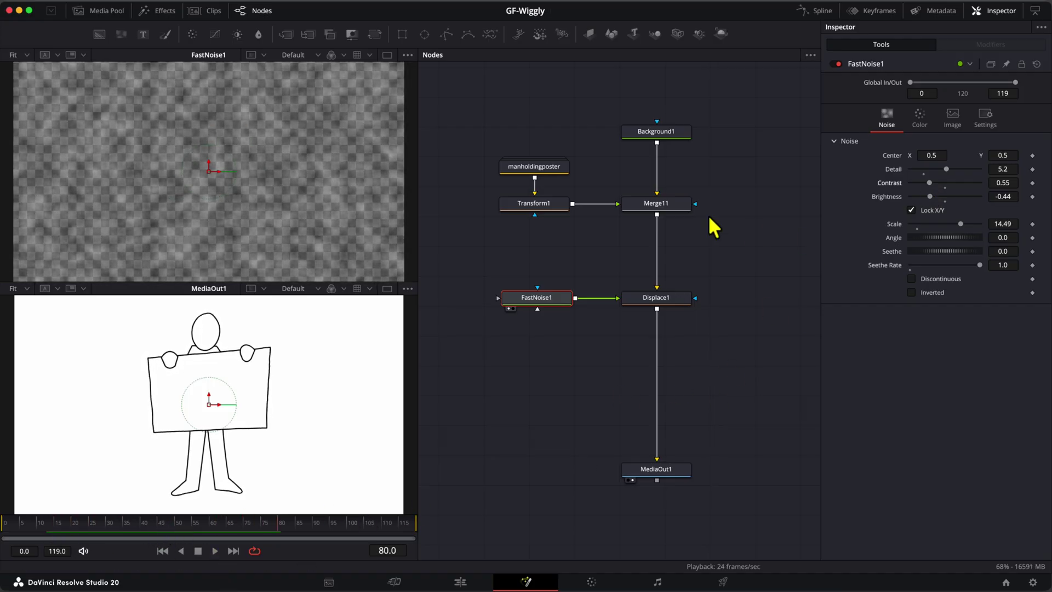
left_click(653, 299)
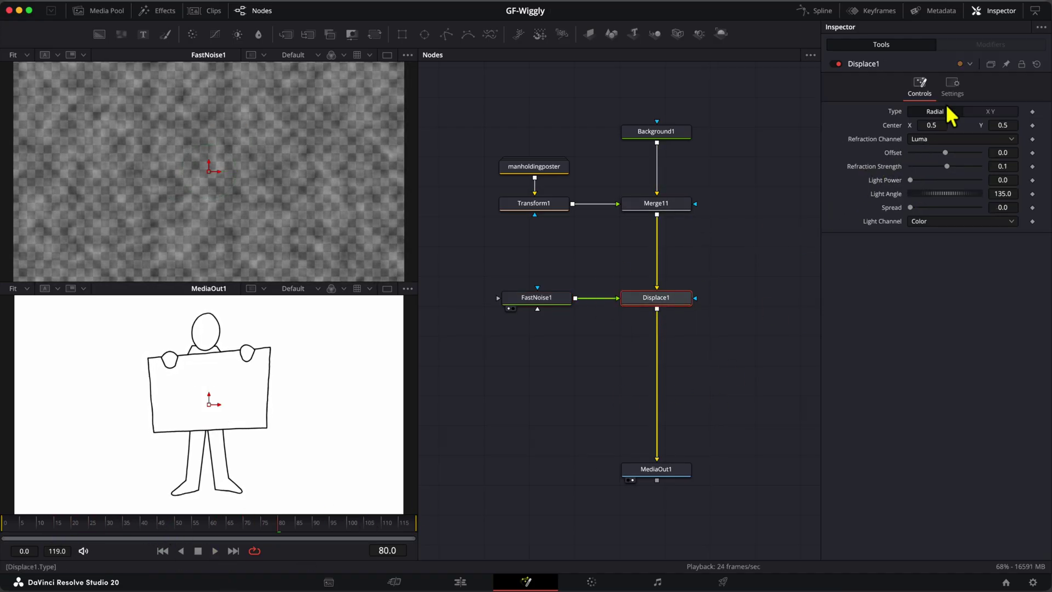
- Set Displace1 to XY type with X and Y refraction of 0.0092, then preview the wiggle
left_click(981, 113)
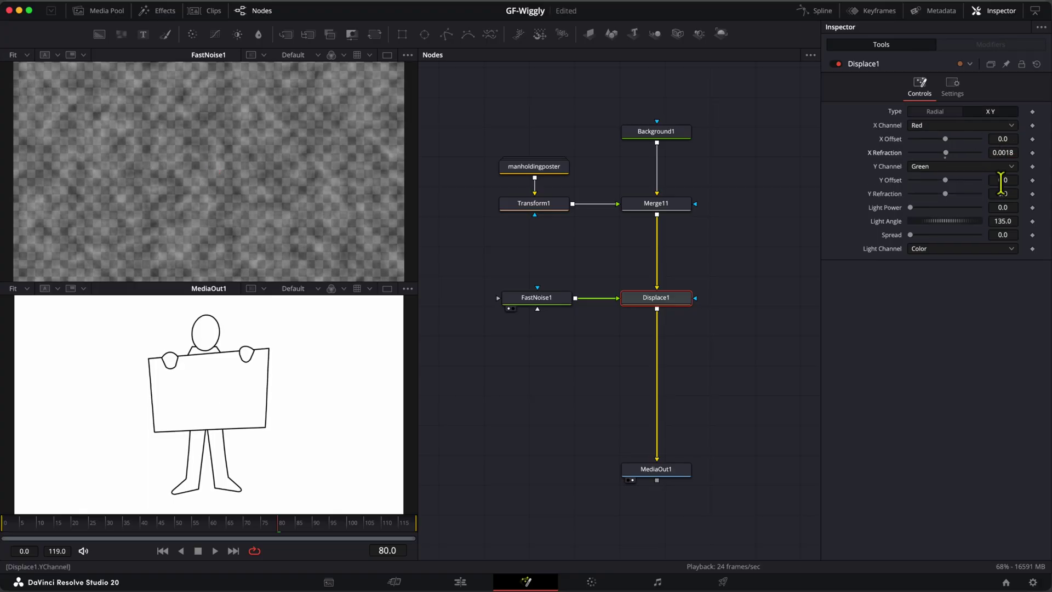
left_click_drag(1001, 193, 1006, 193)
left_click_drag(1000, 152, 1006, 153)
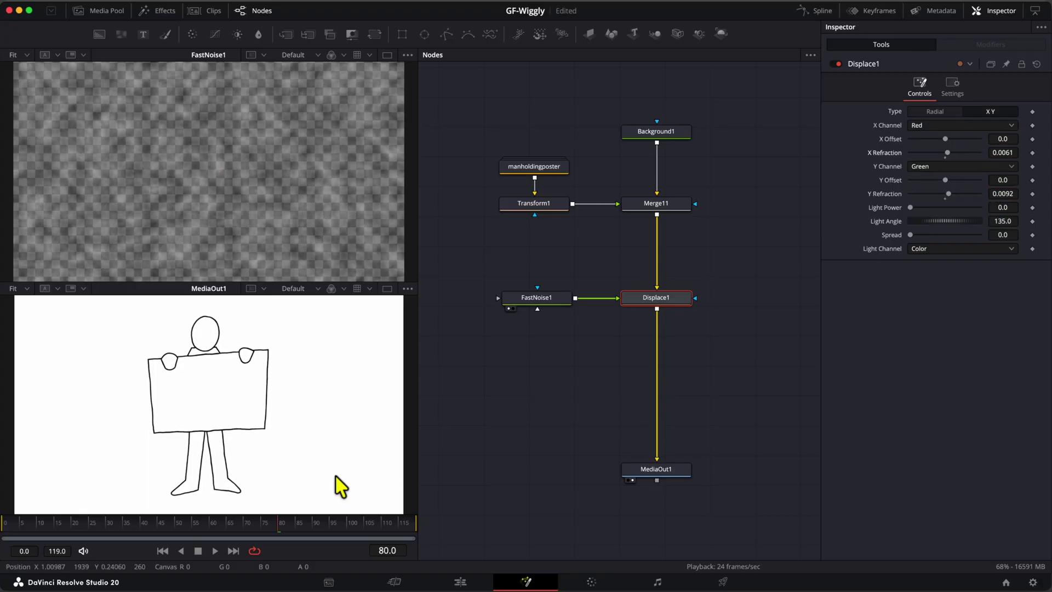
left_click(122, 525)
key("space")
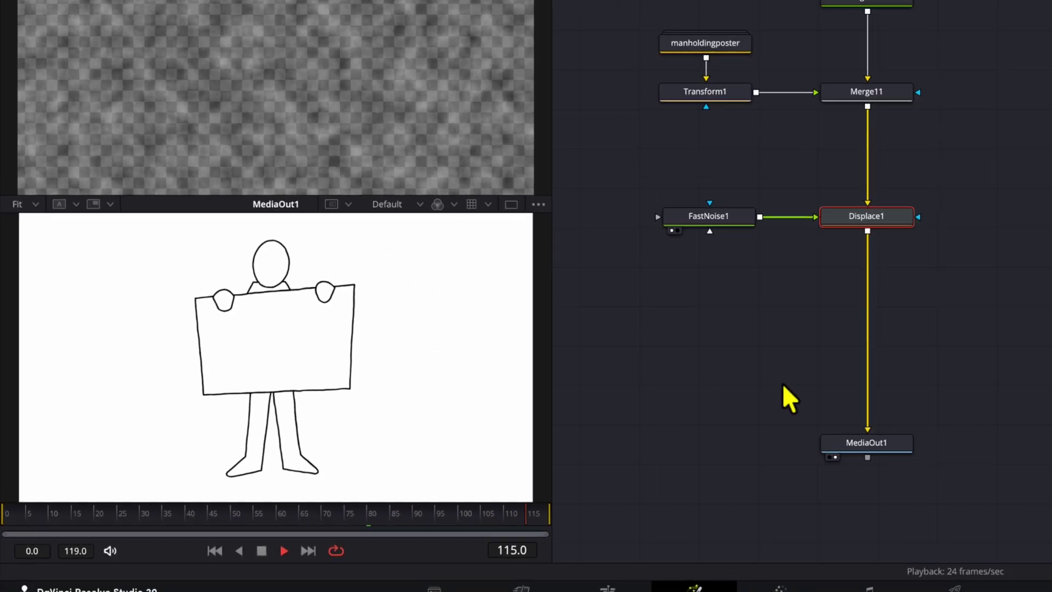
key("space")
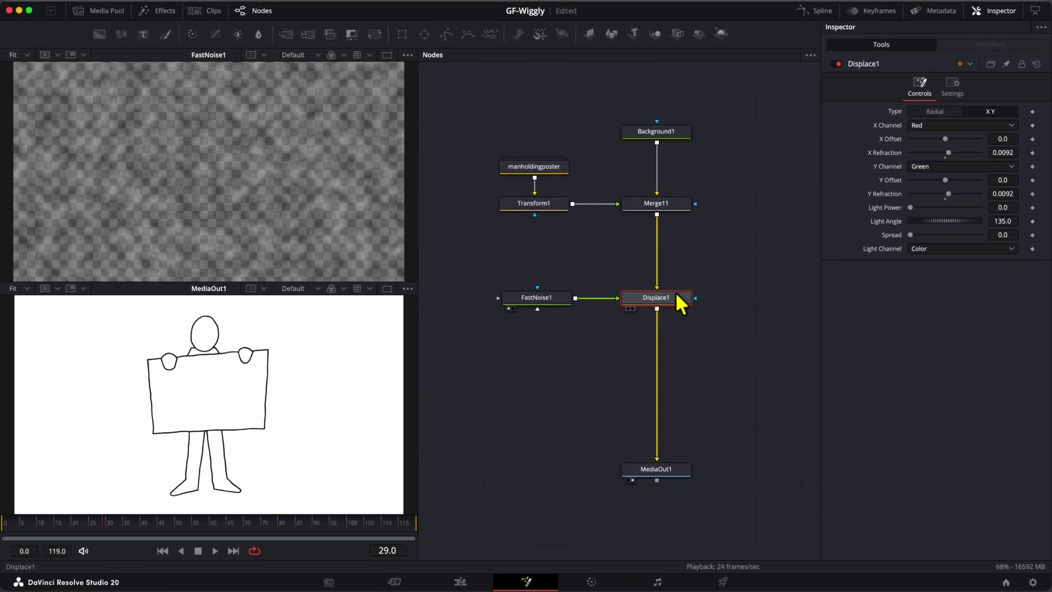
- Add a Stop Motion node below Displace1 and preview the animation
key("shift+space")
type("dis")
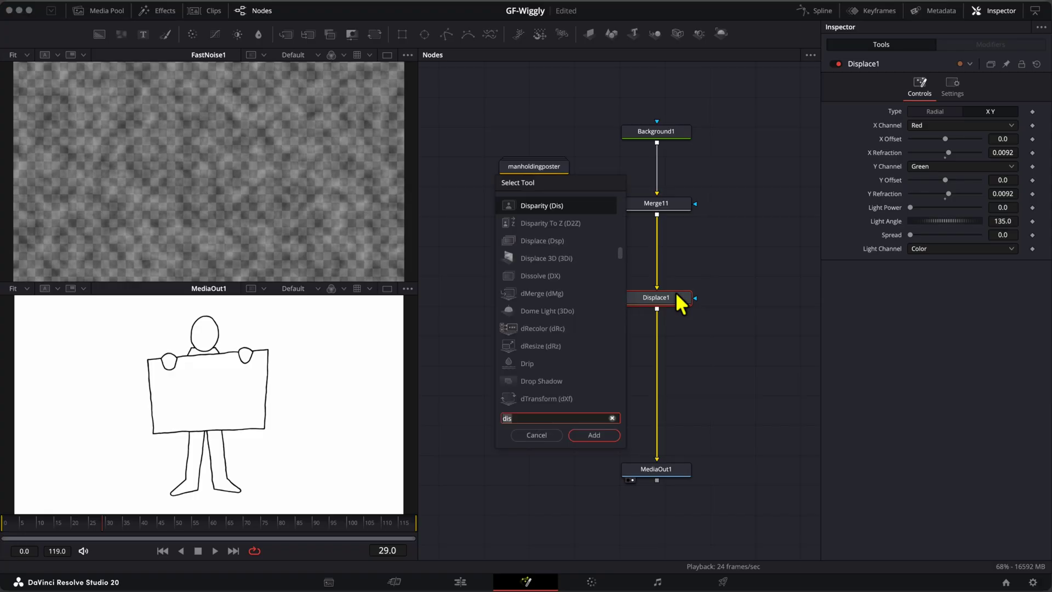
key("BackSpace")
key("BackSpace")
key("BackSpace")
type("stop")
key("Return")
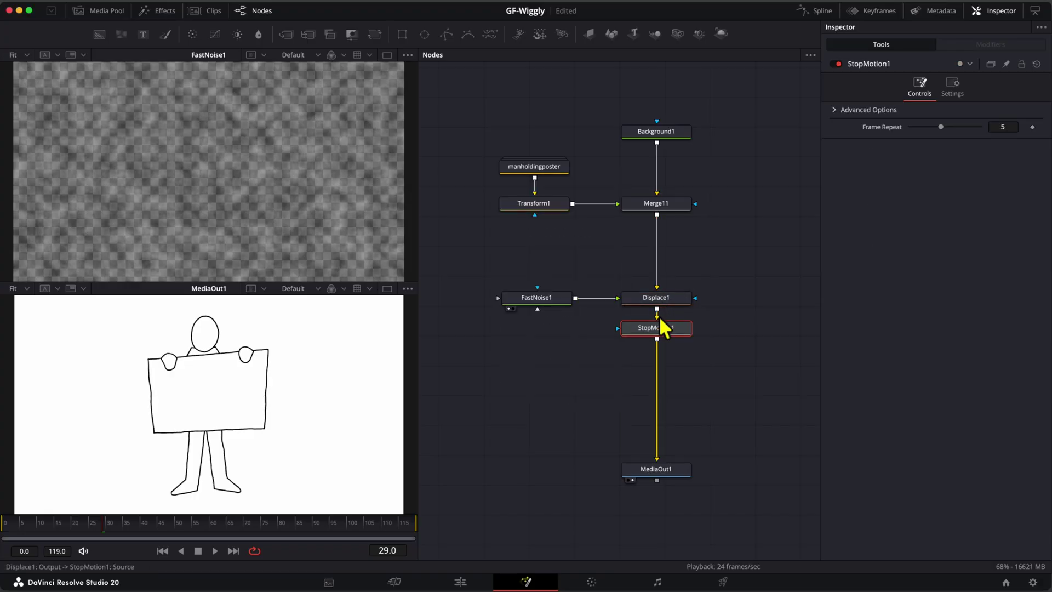
left_click_drag(659, 325, 659, 346)
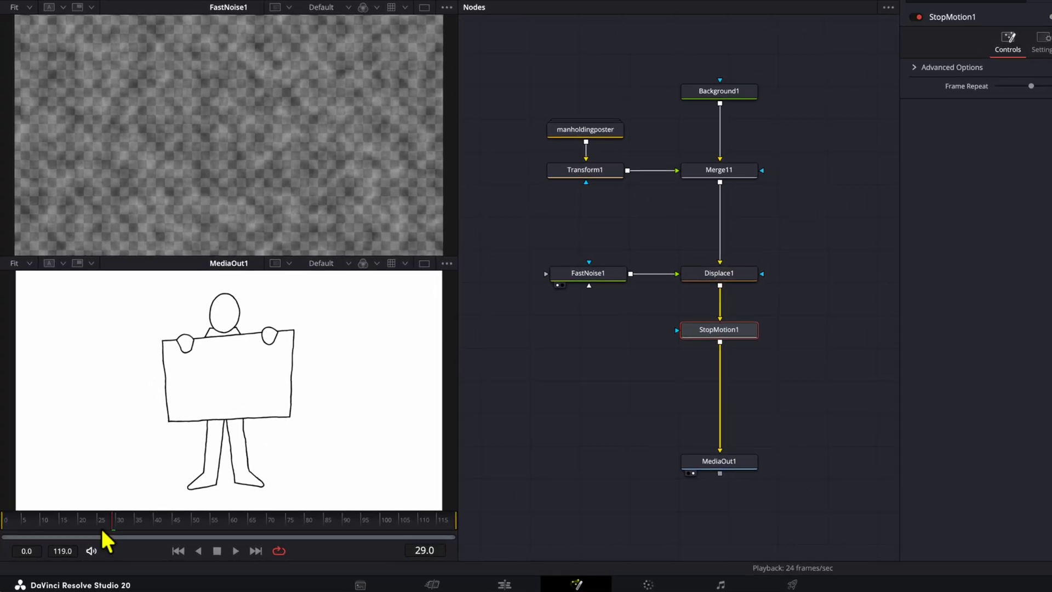
left_click(100, 526)
key("space")
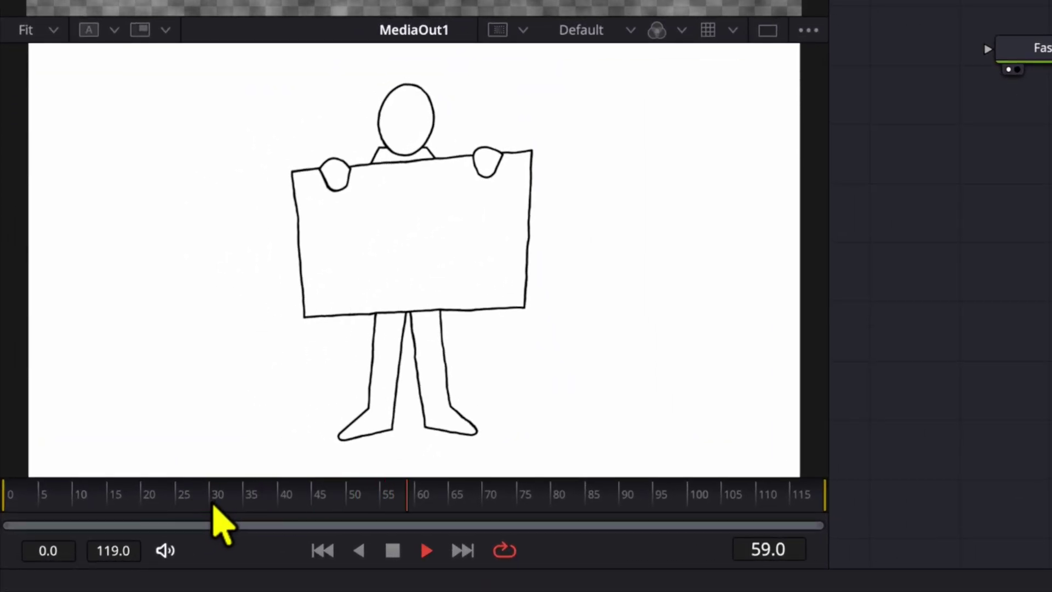
key("space")
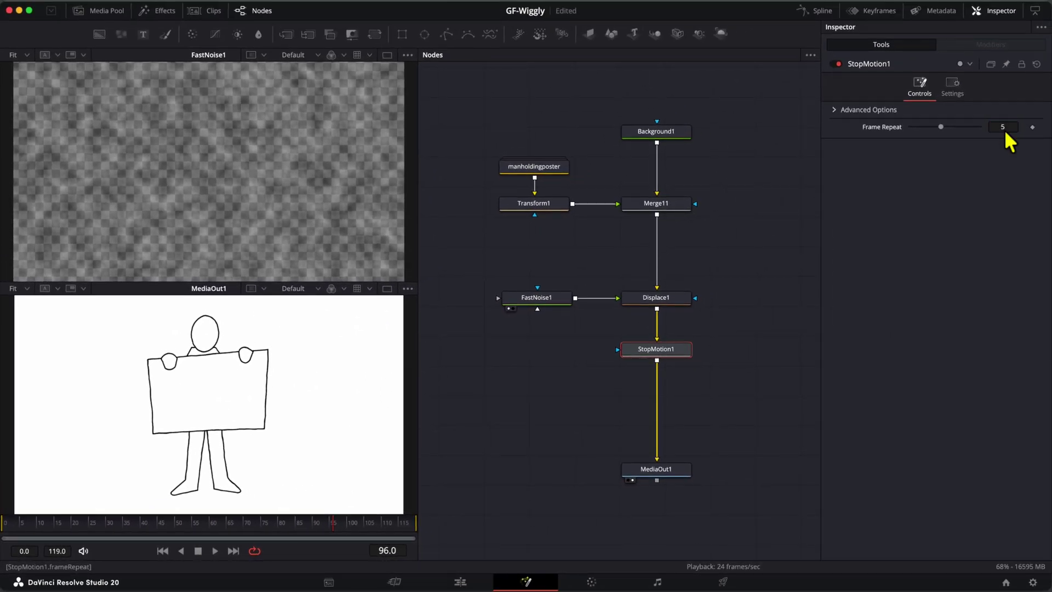
- Set the StopMotion1 frame repeat to 3 and scrub back through the animation
left_click(1003, 127)
type("3")
key("Return")
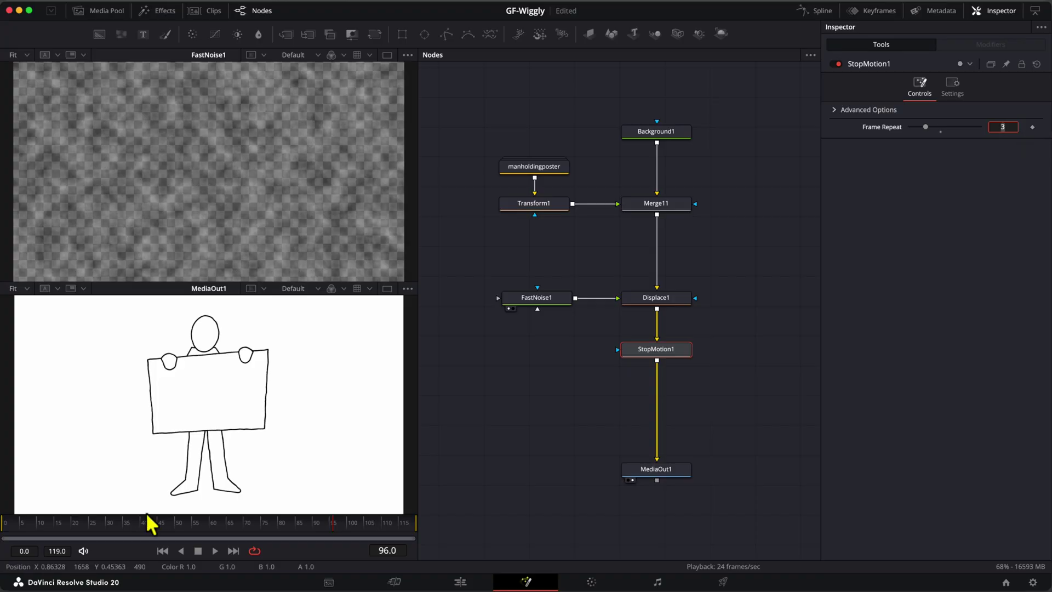
left_click_drag(146, 521, 179, 521)
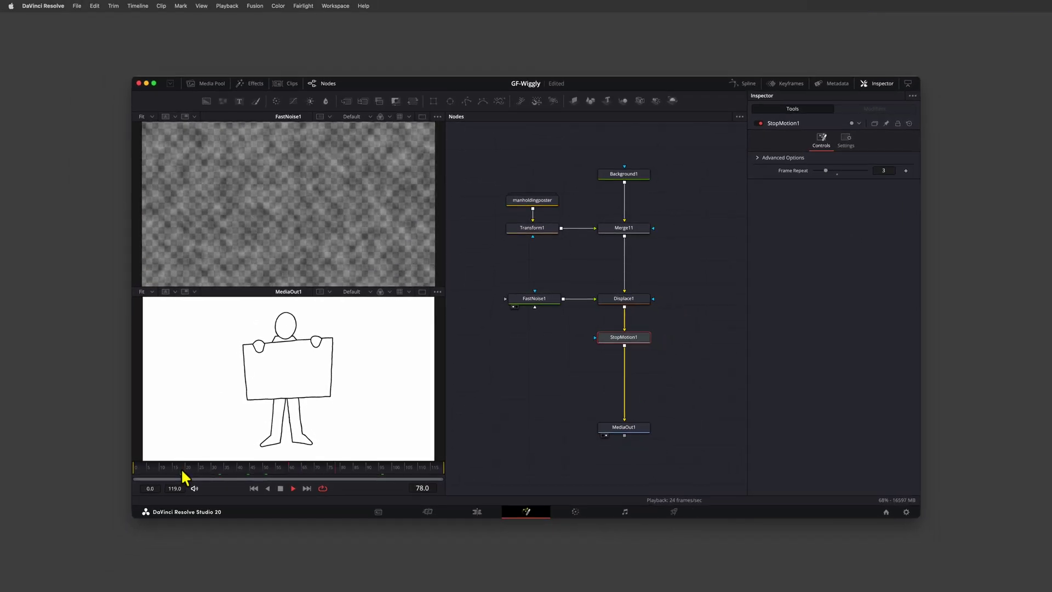
- Raise the FastNoise1 scale to 20.0 and go back to the Edit page timeline
key("space")
left_click(550, 300)
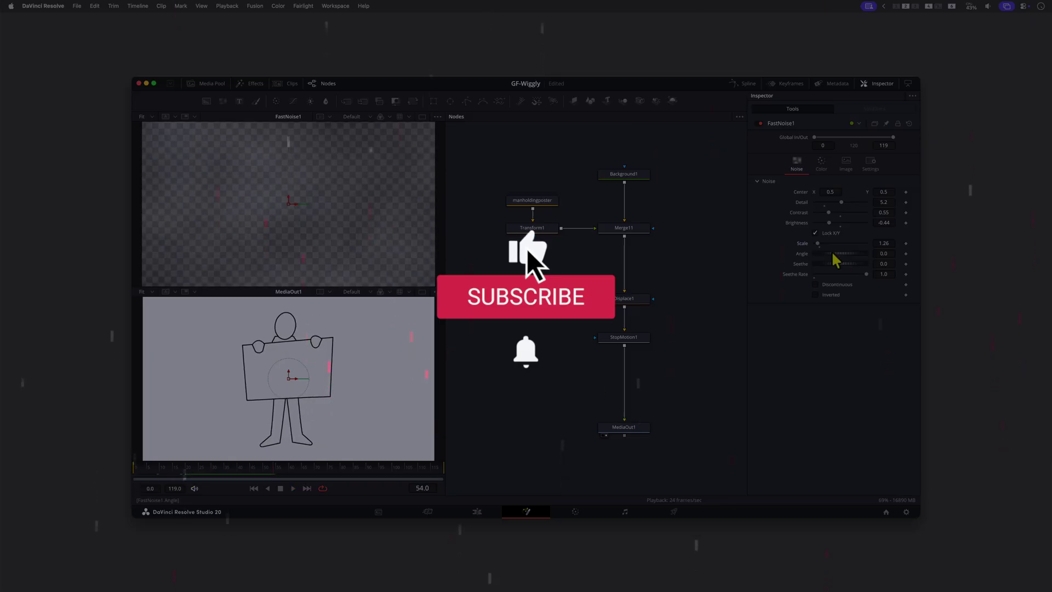
left_click_drag(825, 244, 866, 244)
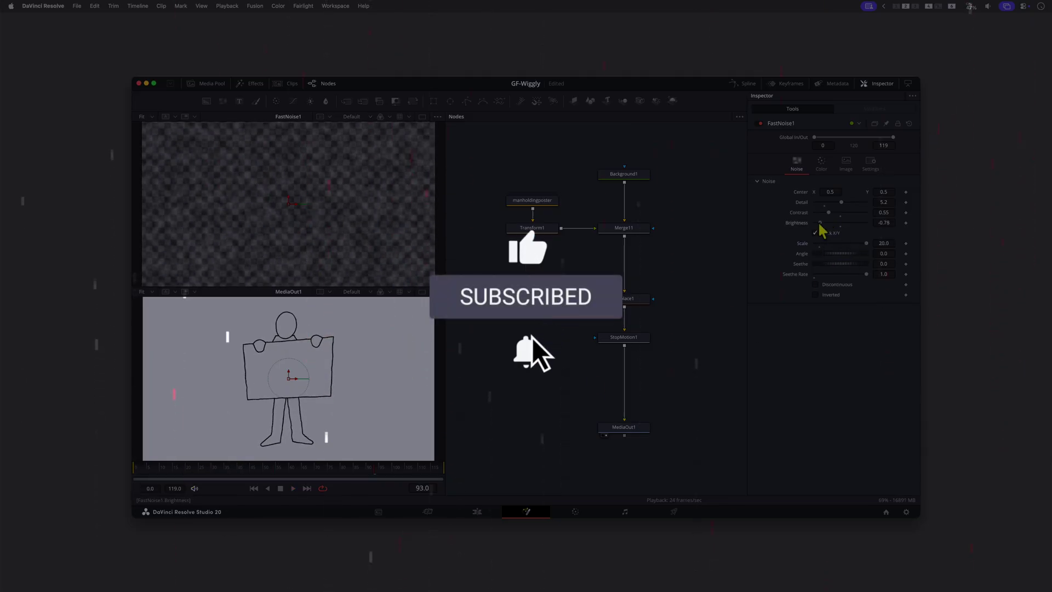
left_click(477, 511)
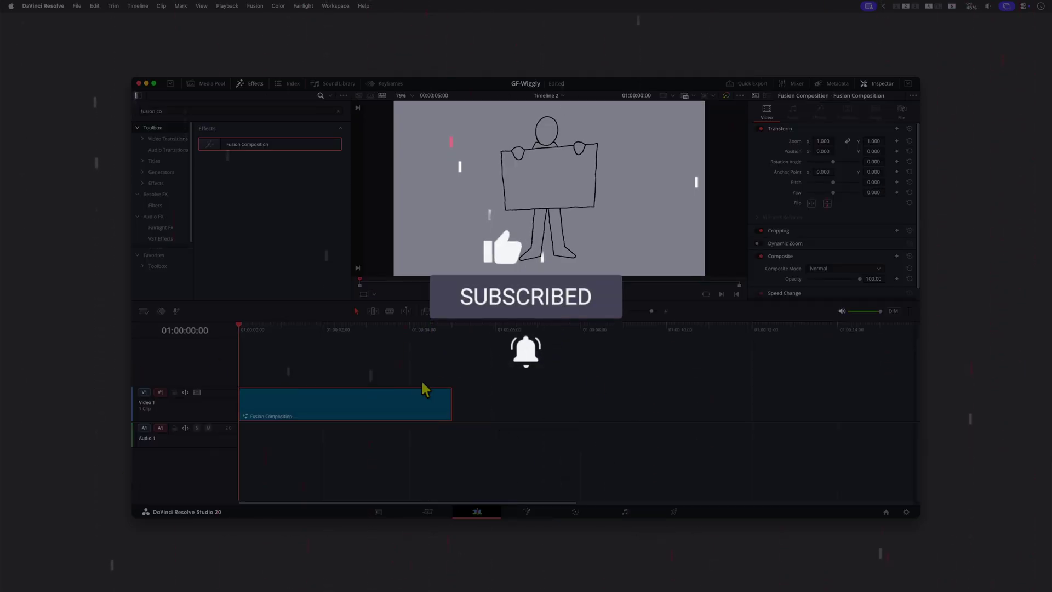